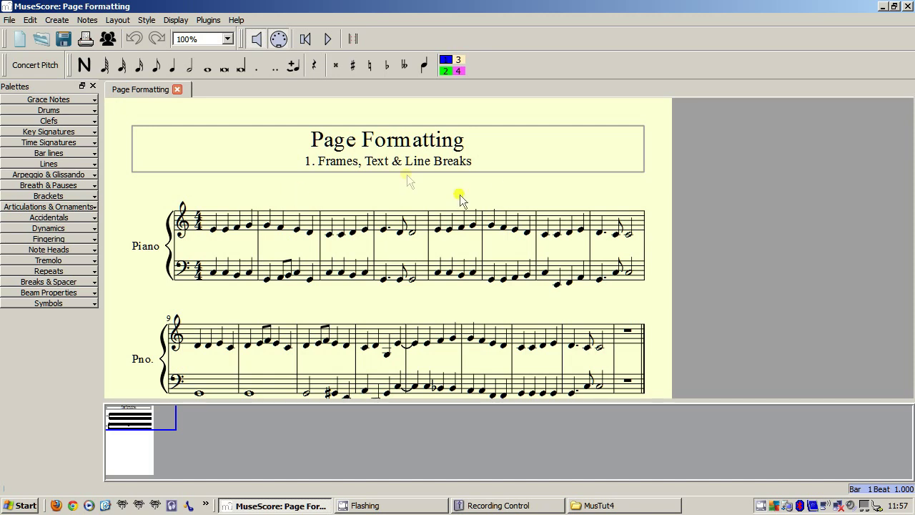
Step: Enlarge the title frame slightly by extending its lower edge down towards the first system
click(514, 163)
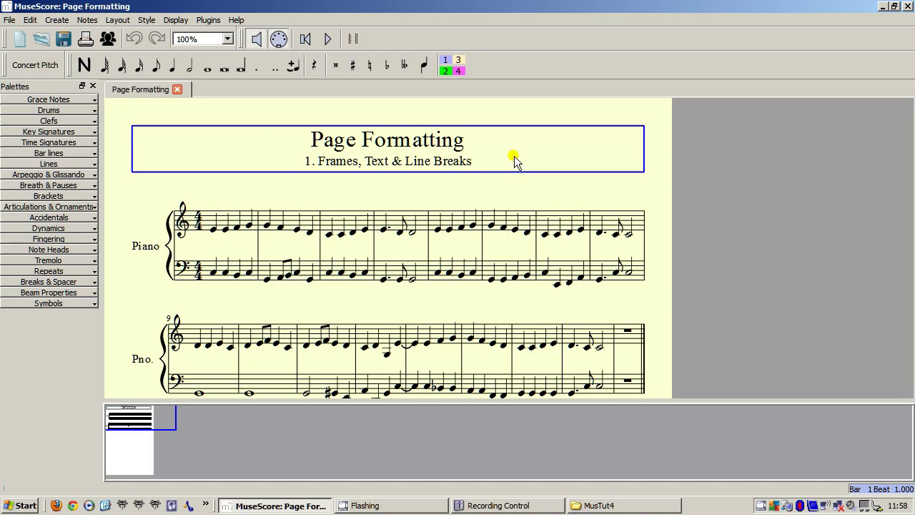
double_click(513, 156)
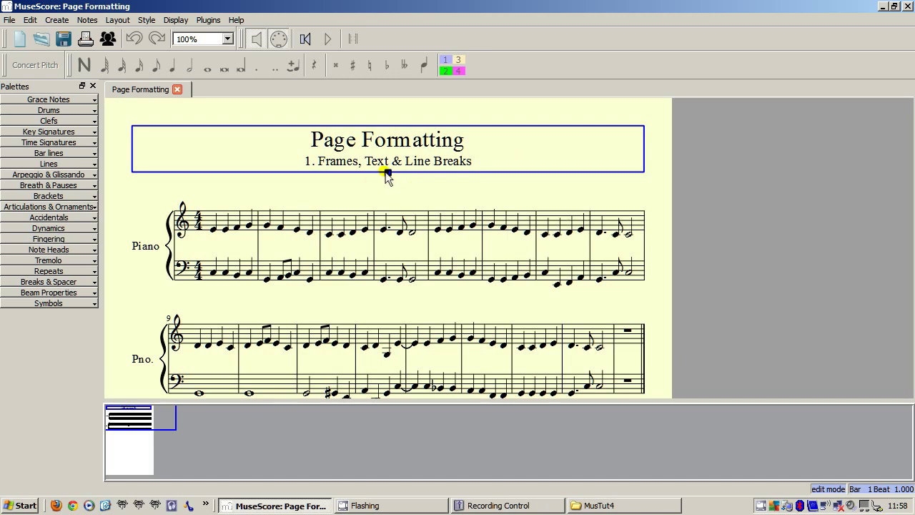
drag(386, 171, 436, 179)
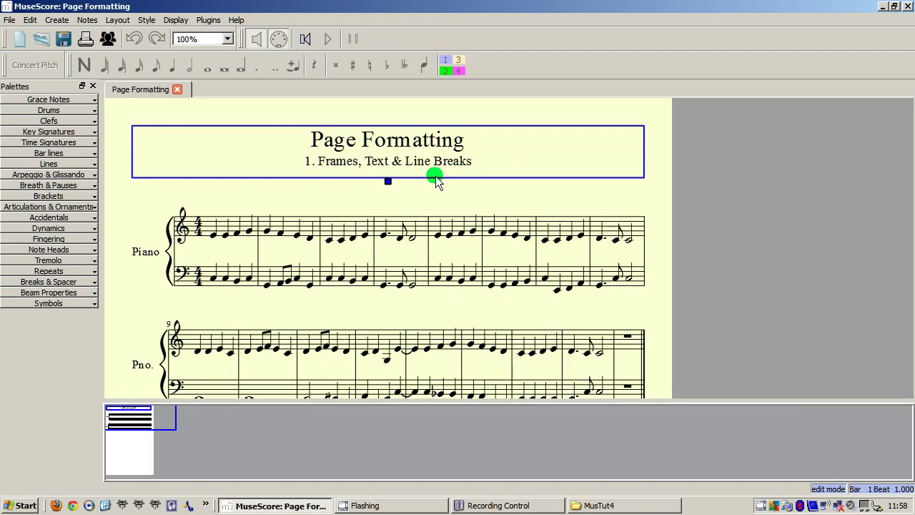
click(578, 197)
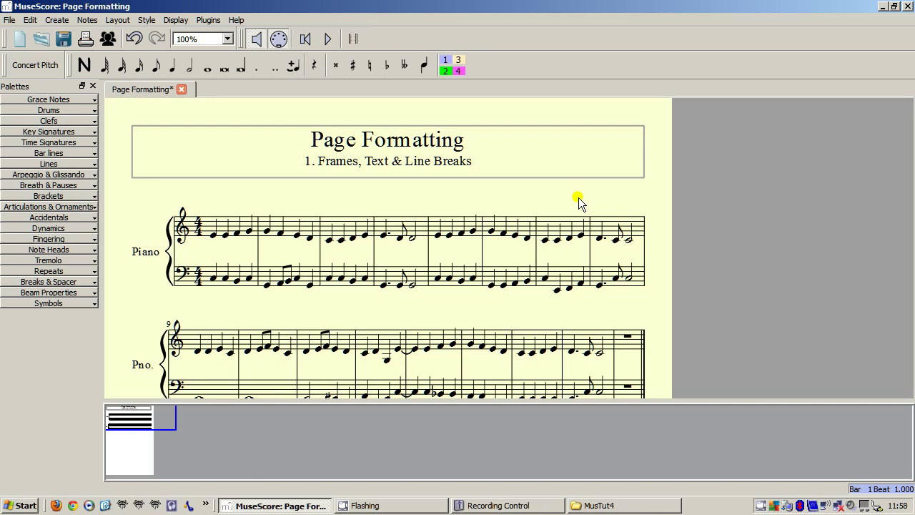
Step: Add a lyricist text reading "Lyricist" to the title frame
right_click(517, 155)
mouse_move(619, 254)
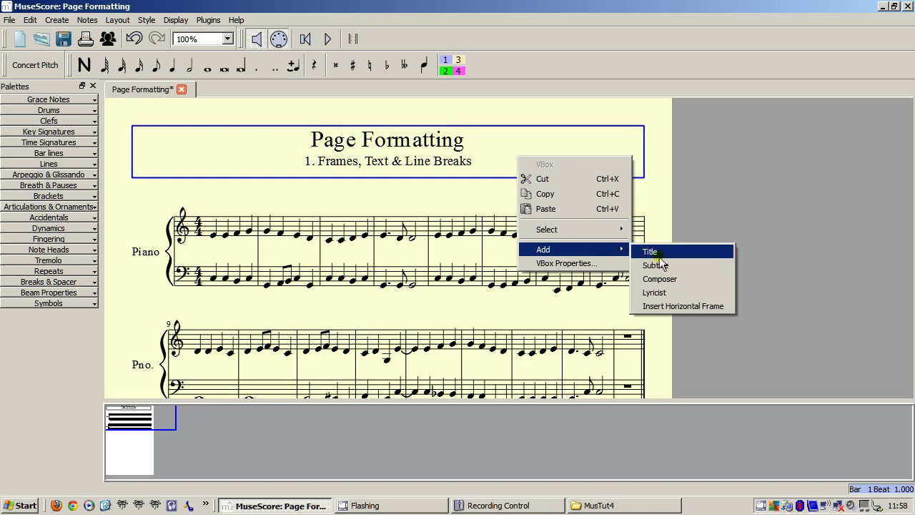
click(662, 294)
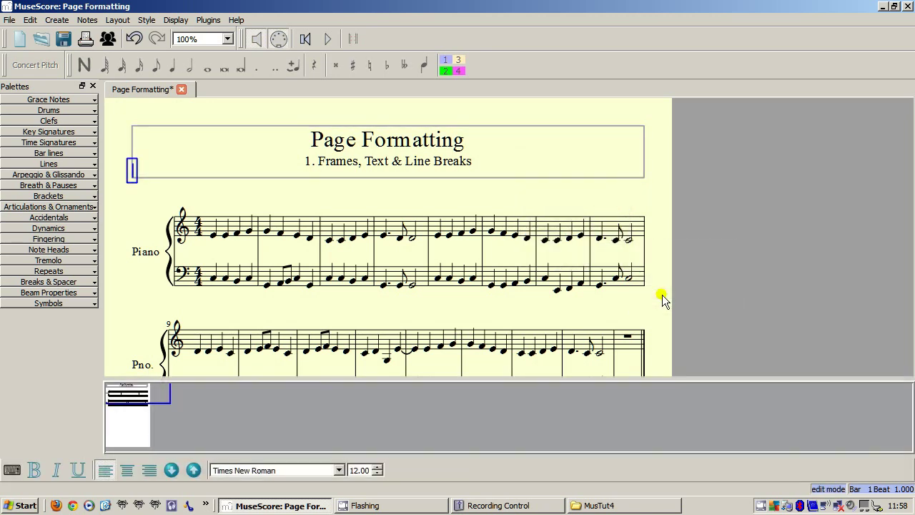
text(Lyricist)
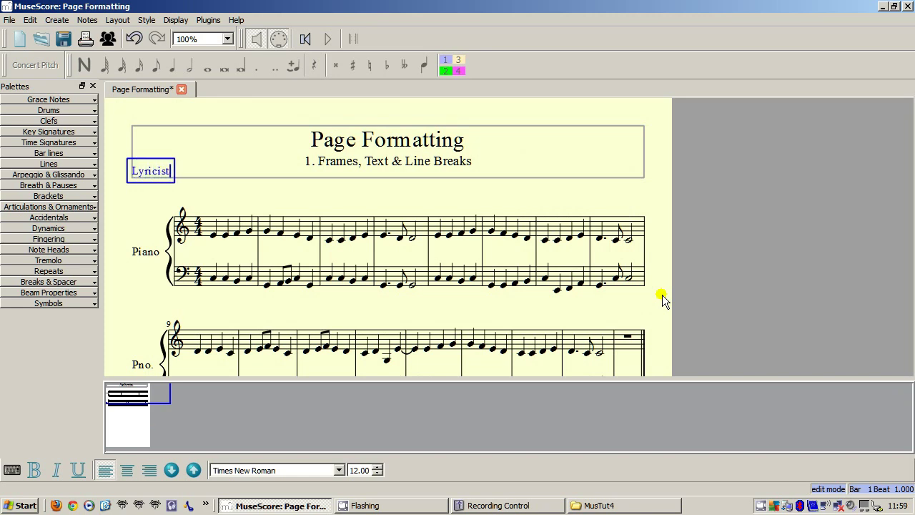
key(Escape)
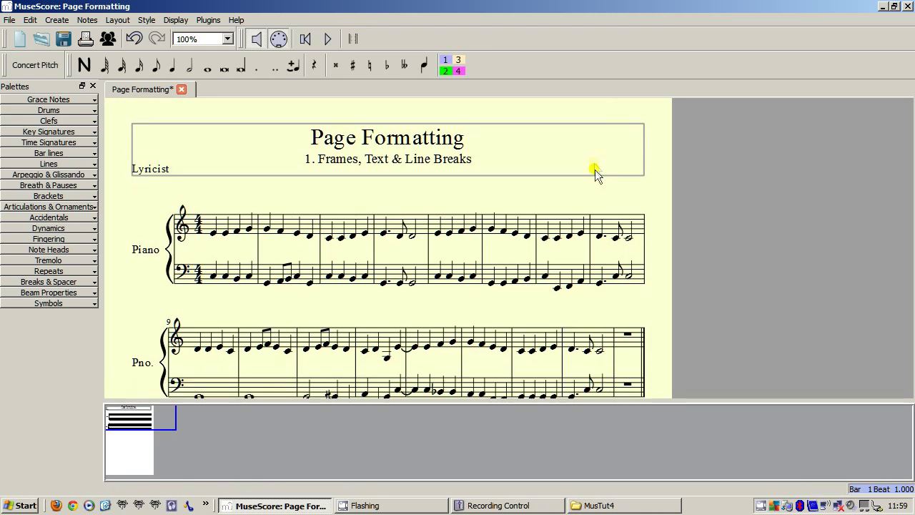
Step: Add a composer text reading "Composer" to the title frame
right_click(594, 165)
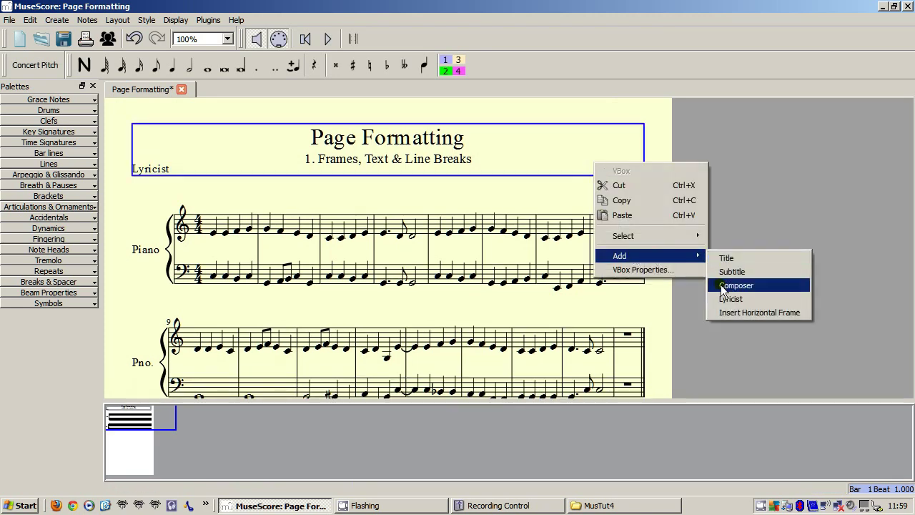
click(722, 287)
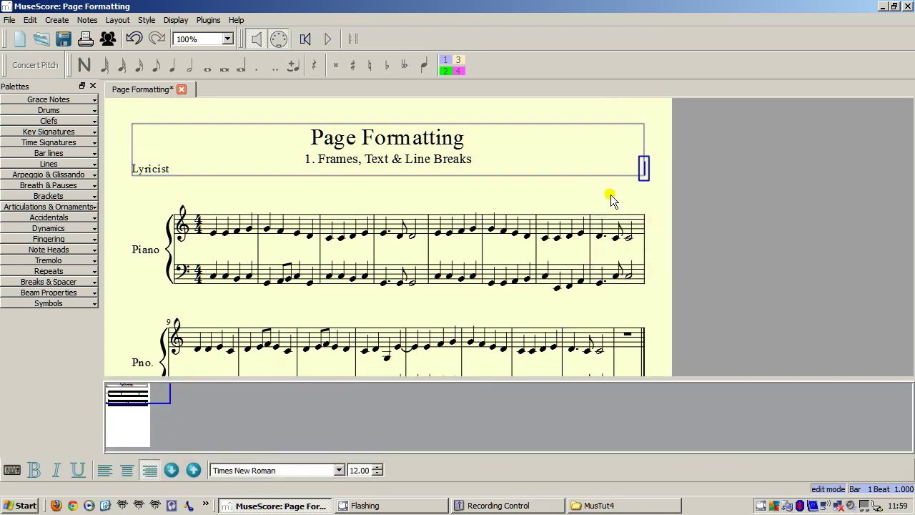
text(Compos)
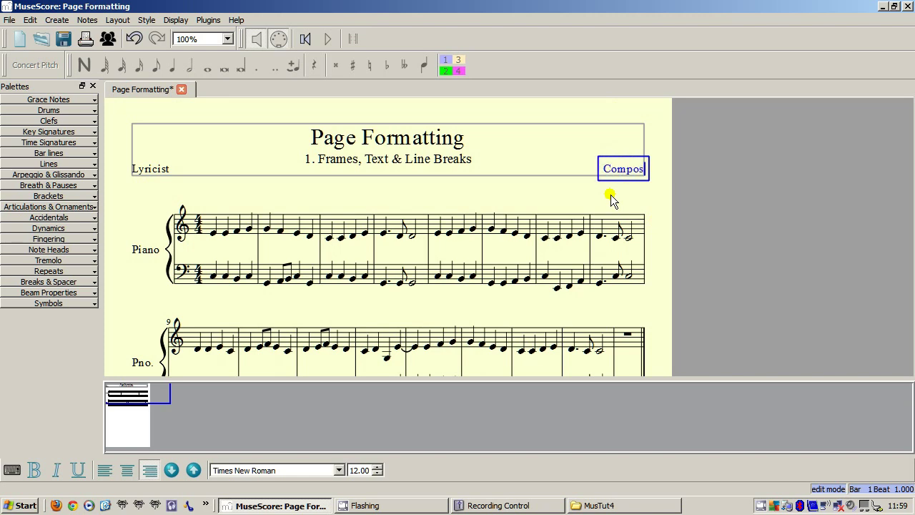
text(er)
click(593, 191)
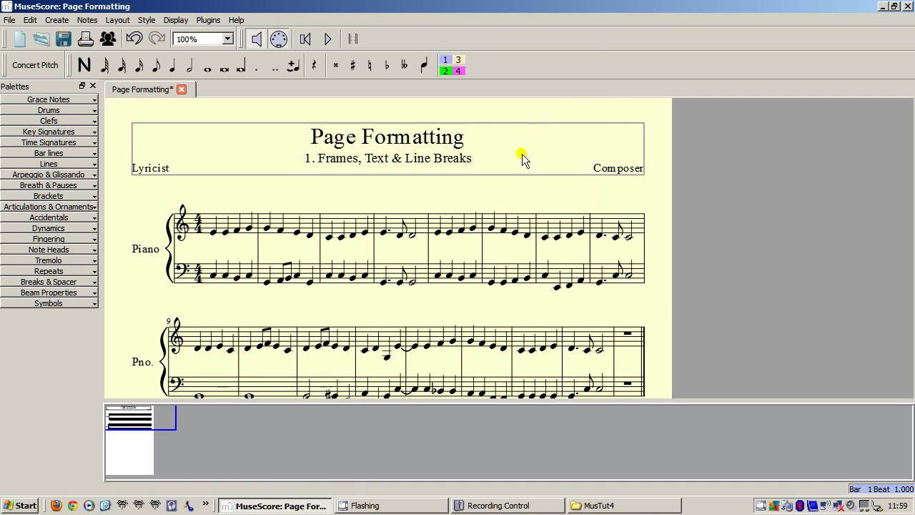
Step: Add a copyright text reading "Copyright info" at the foot of the page
scroll(529, 177, down, 5)
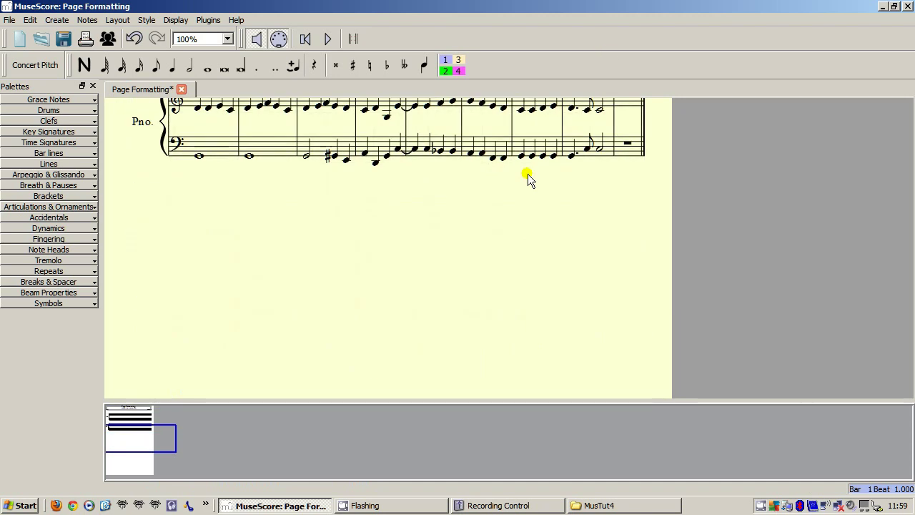
right_click(414, 271)
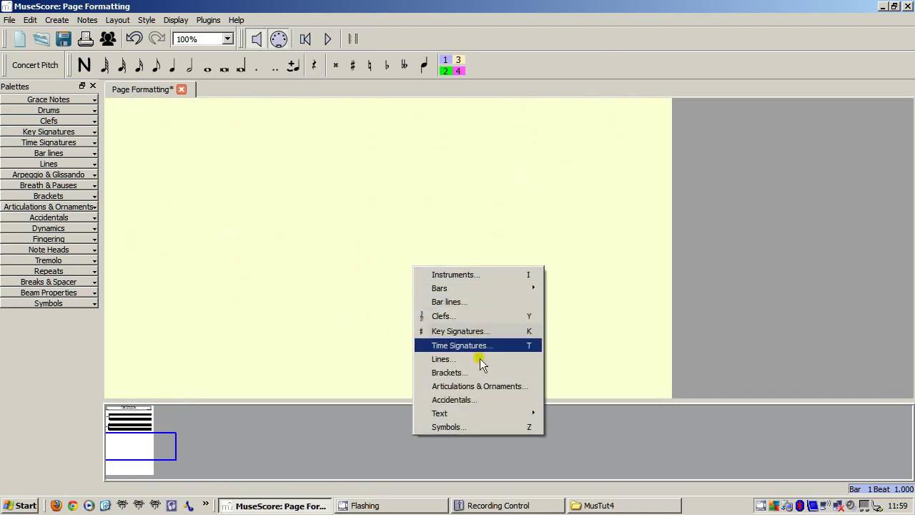
mouse_move(507, 412)
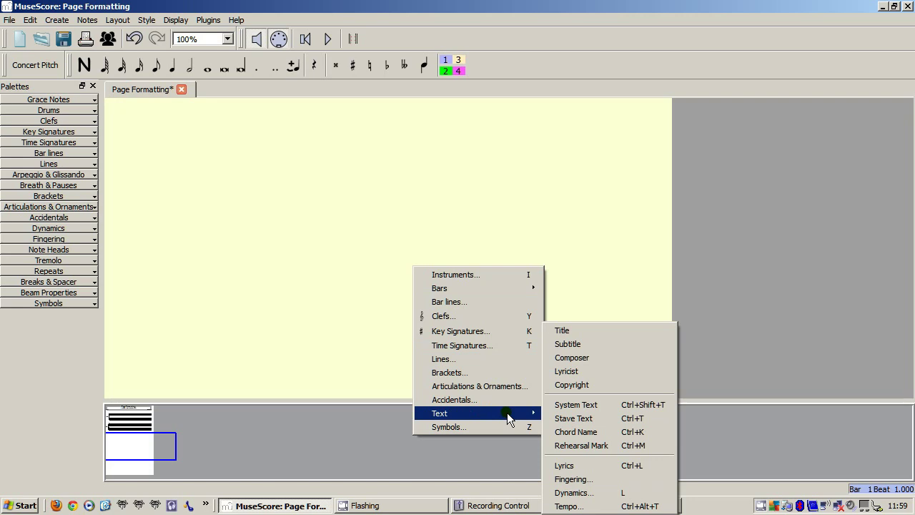
click(560, 385)
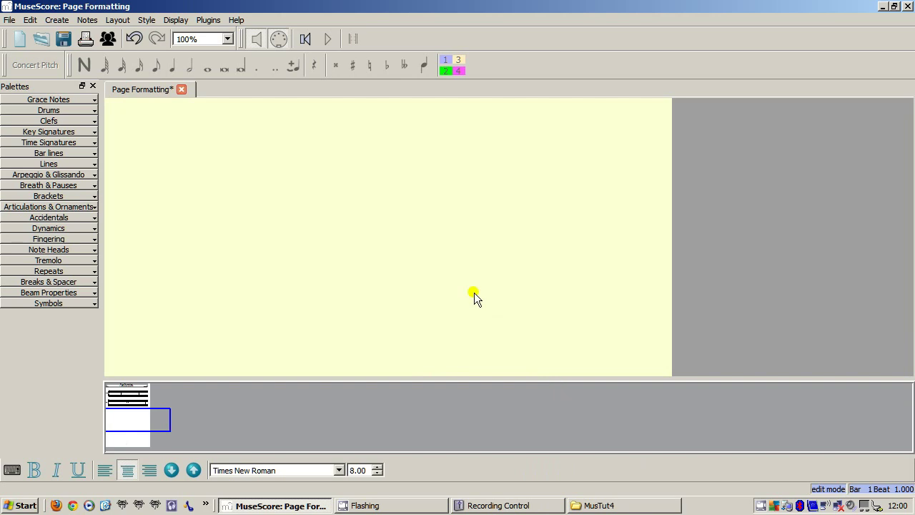
text(Co)
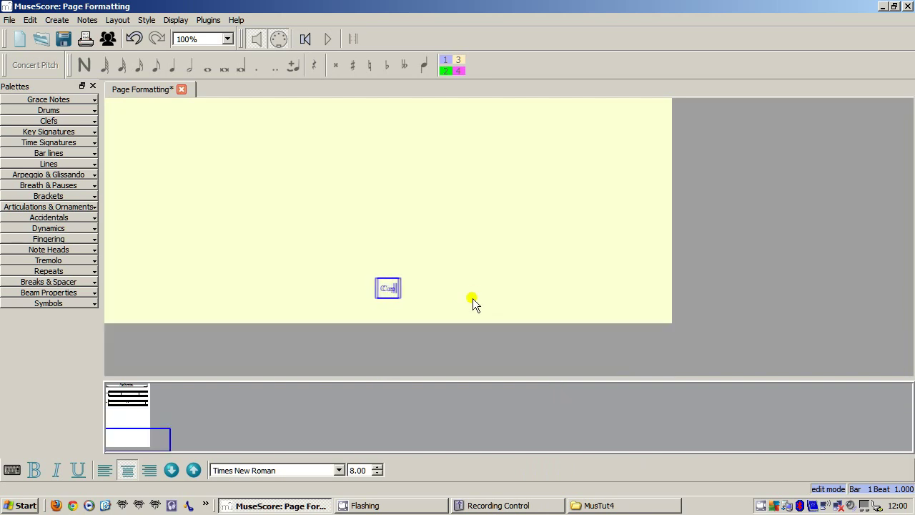
text(pyright )
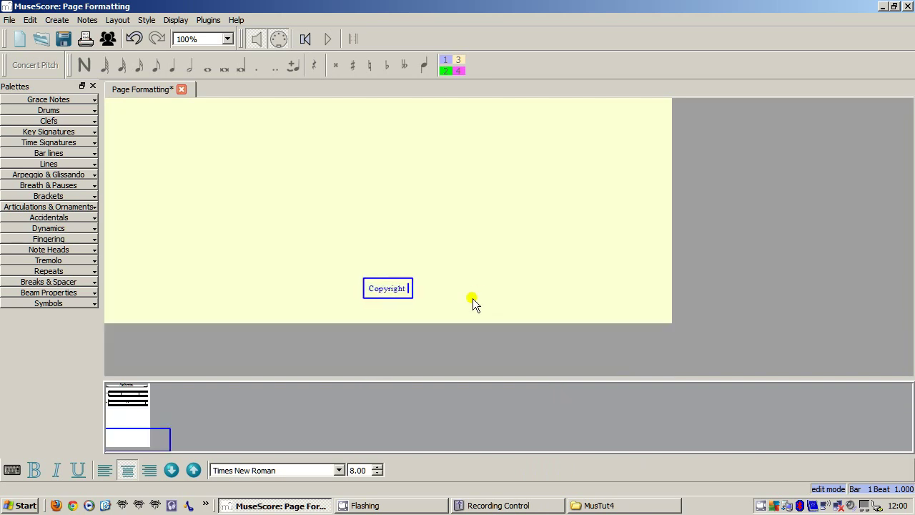
text(inf)
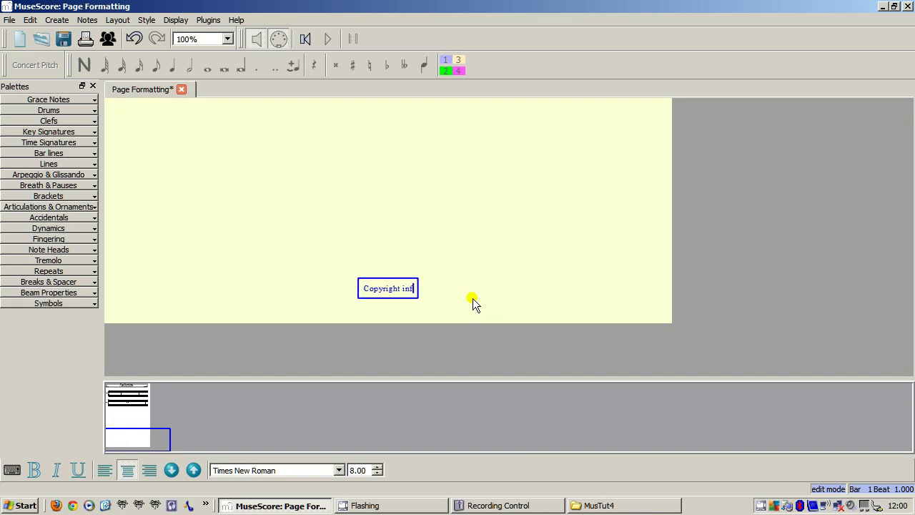
text(o)
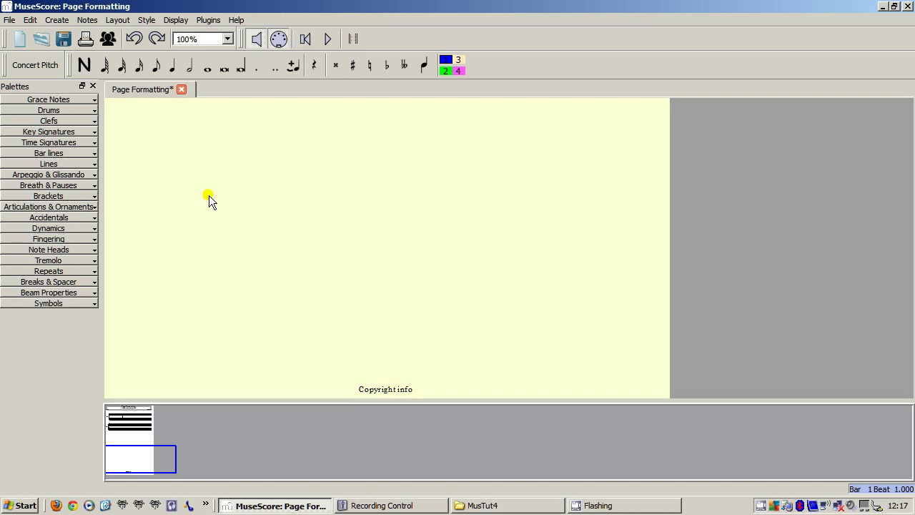
Step: Append a vertical frame at the end of the score, below the last system
scroll(248, 205, up, 5)
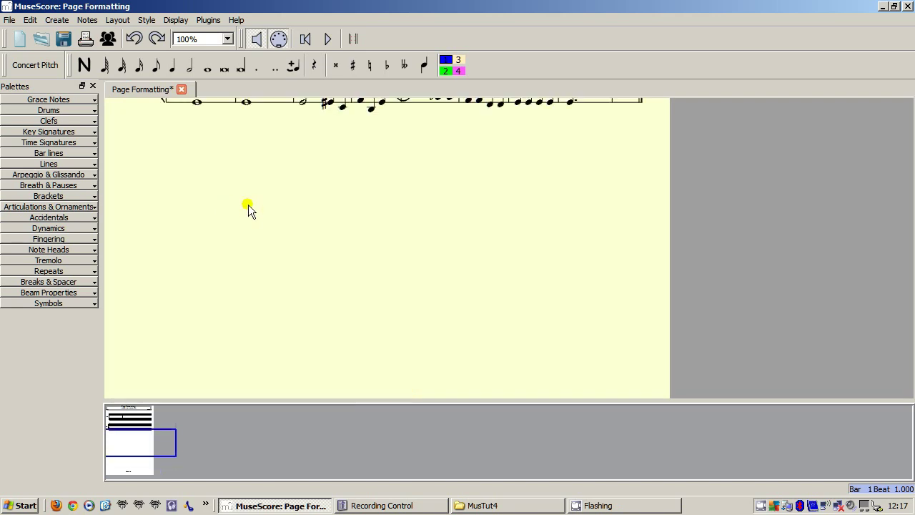
click(367, 235)
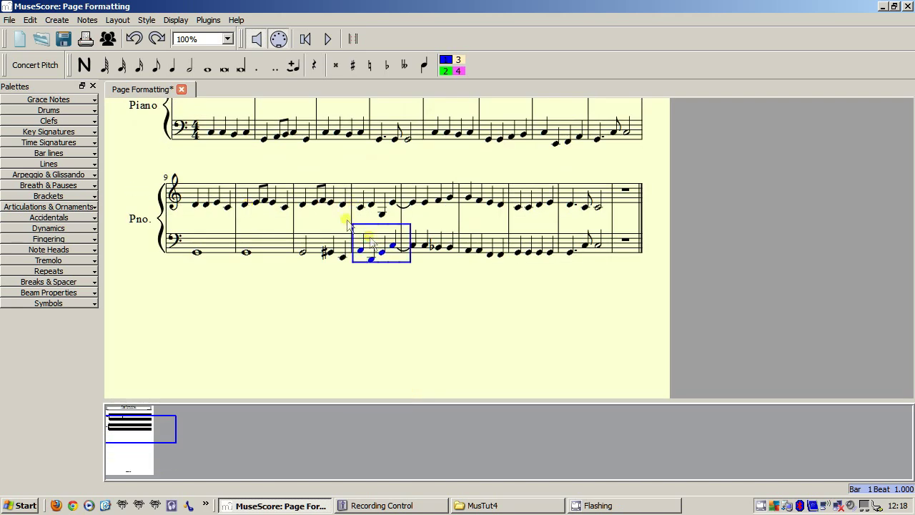
click(62, 21)
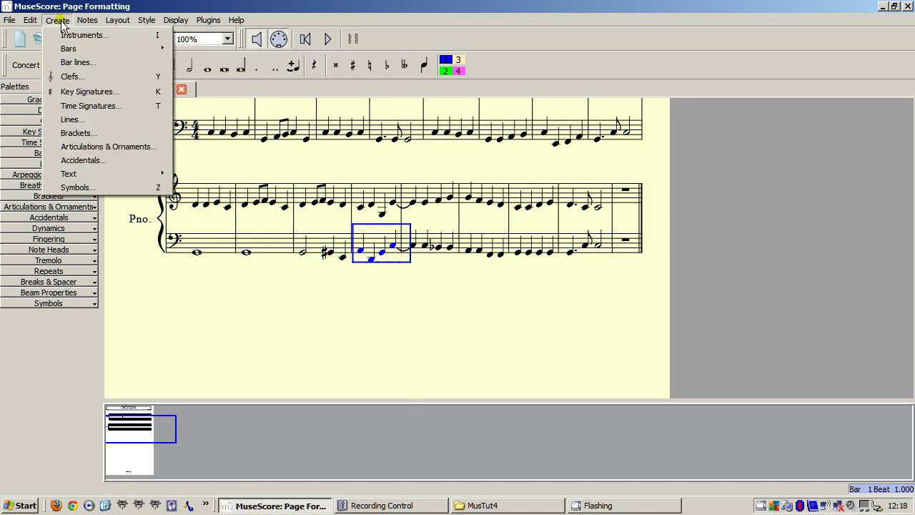
mouse_move(68, 48)
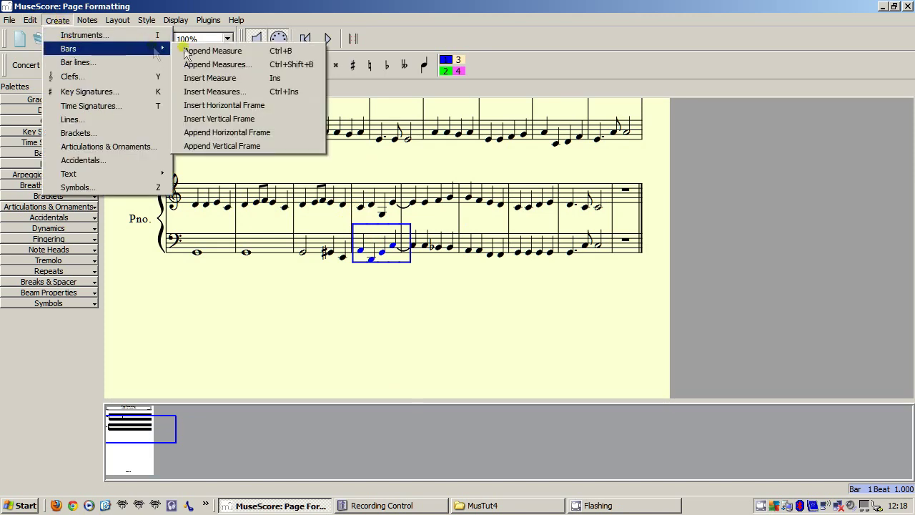
click(230, 146)
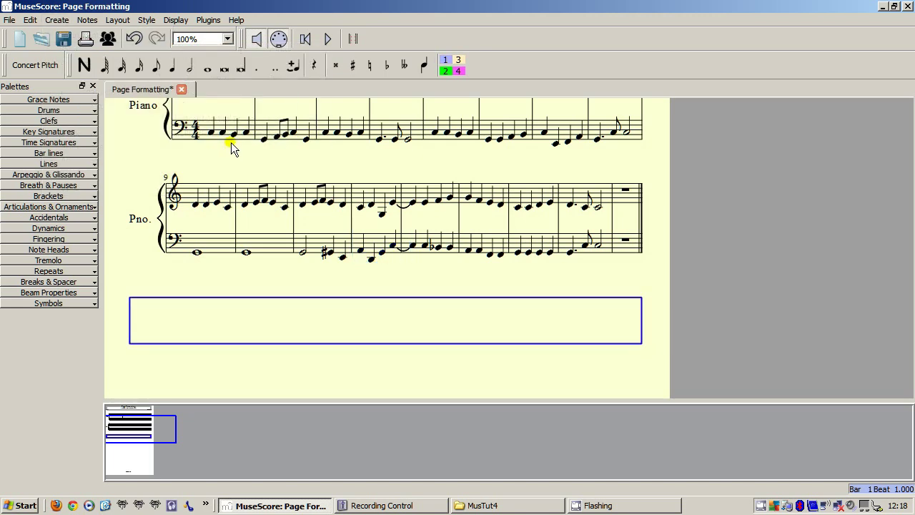
click(630, 203)
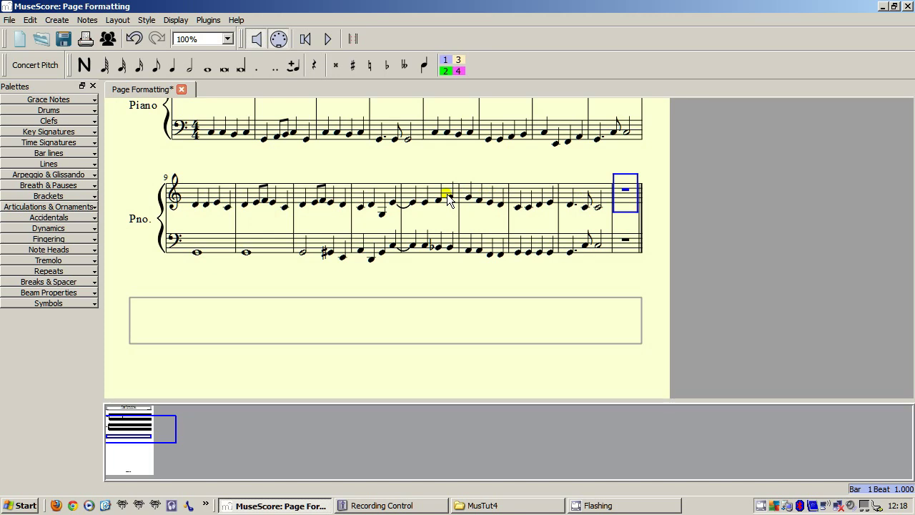
Step: Insert a horizontal frame before bar 5 in the first system and put a line break on that frame
scroll(393, 216, up, 2)
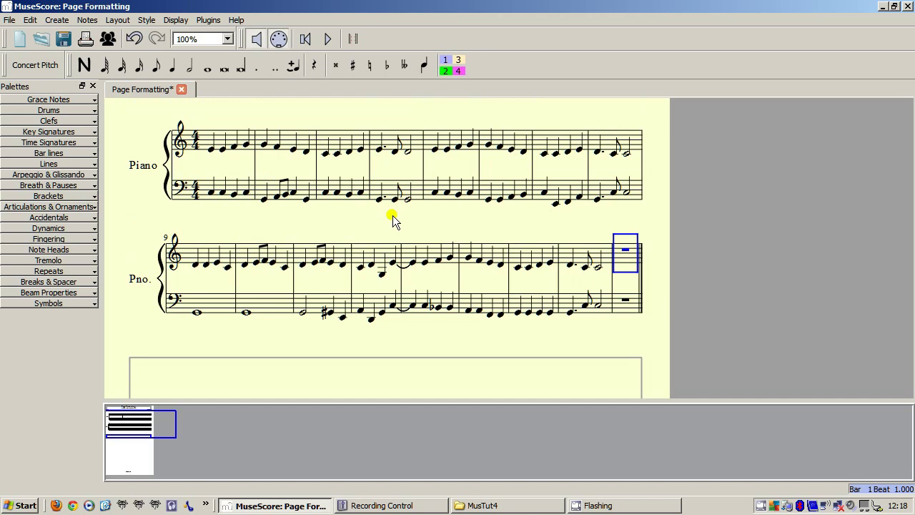
click(442, 143)
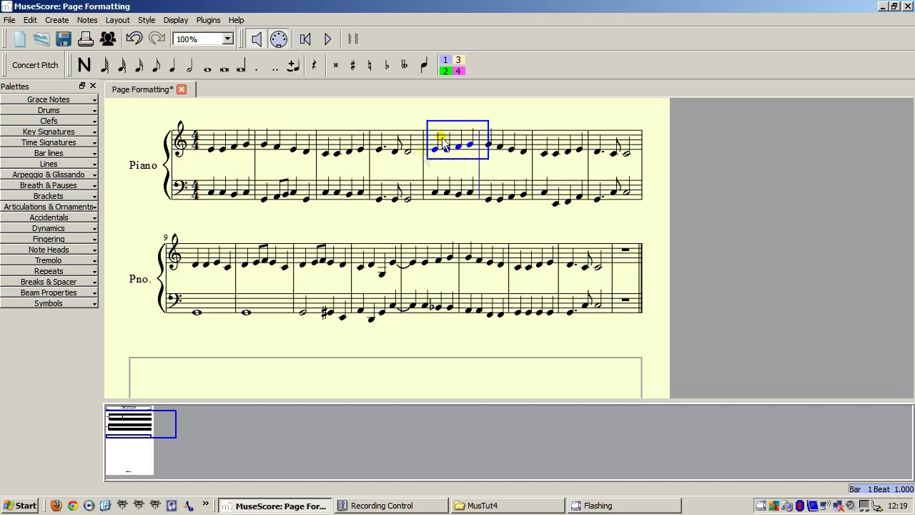
click(57, 20)
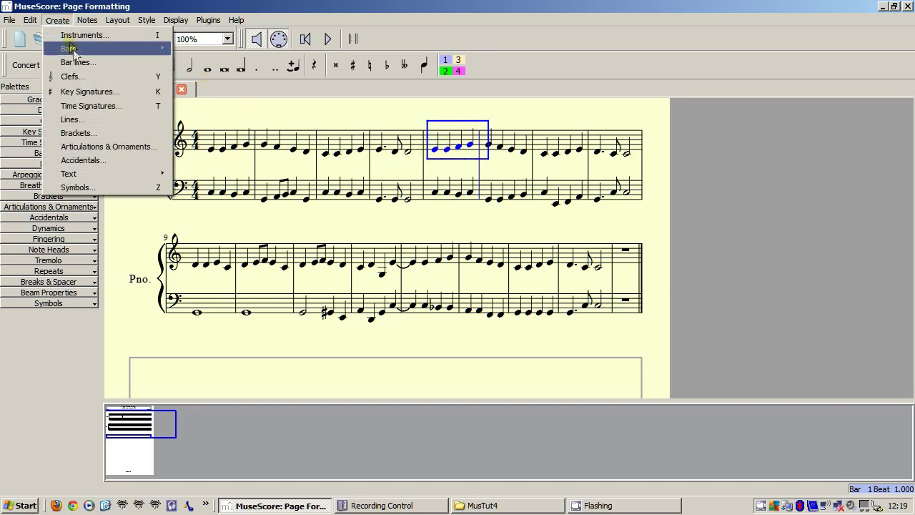
mouse_move(73, 54)
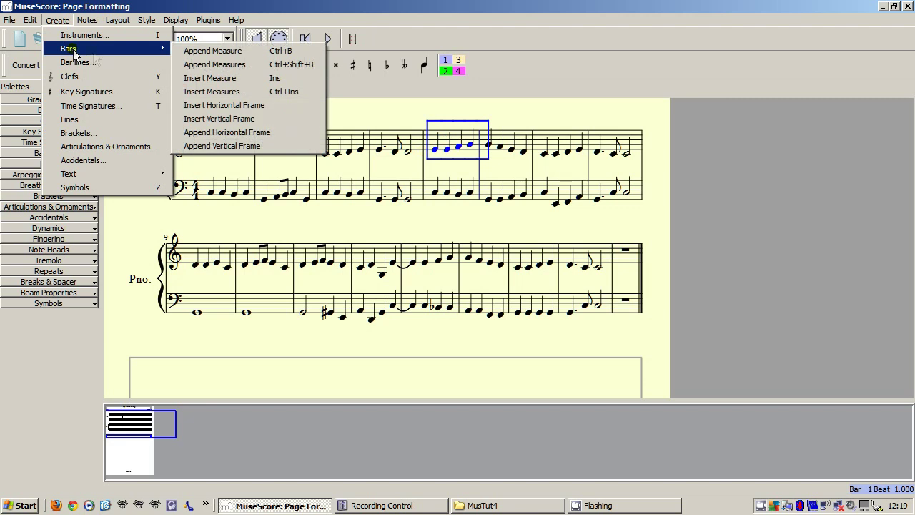
click(235, 106)
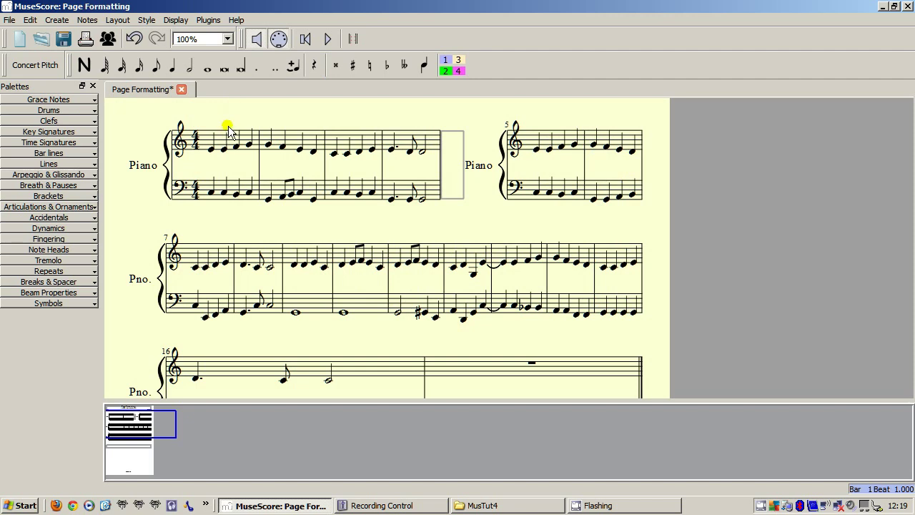
click(93, 281)
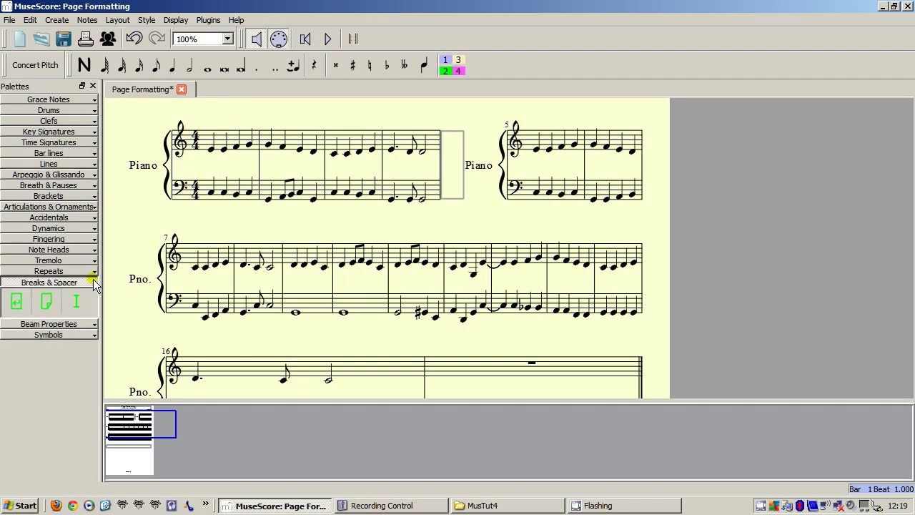
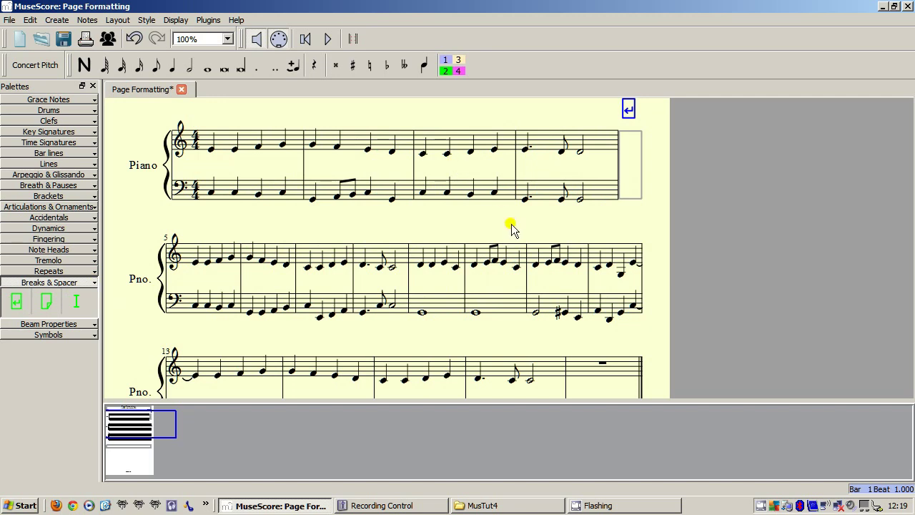
Step: Insert a horizontal frame before bar 9 in the second system and put a line break on that frame
click(432, 251)
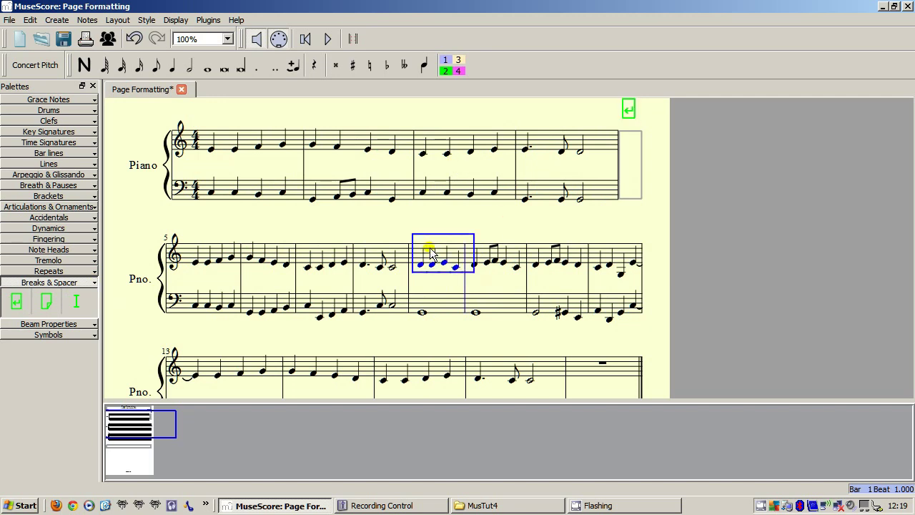
click(53, 20)
mouse_move(105, 51)
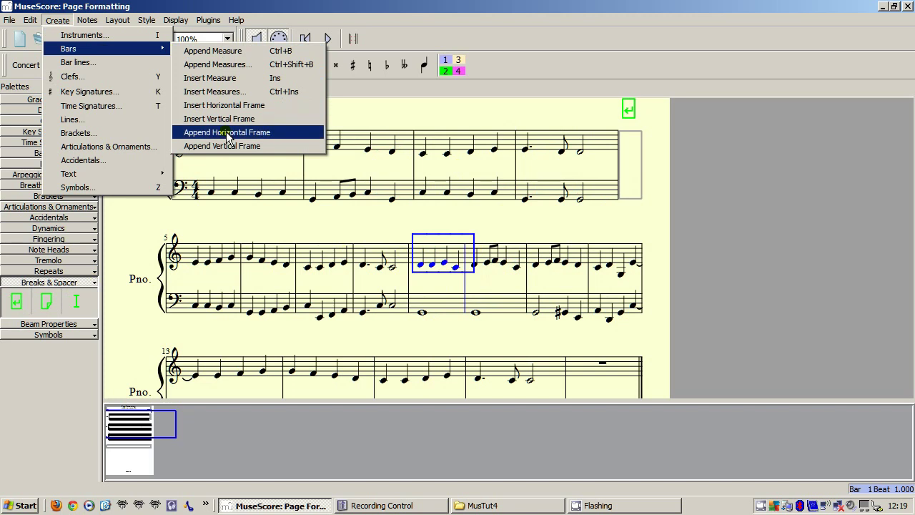
click(224, 106)
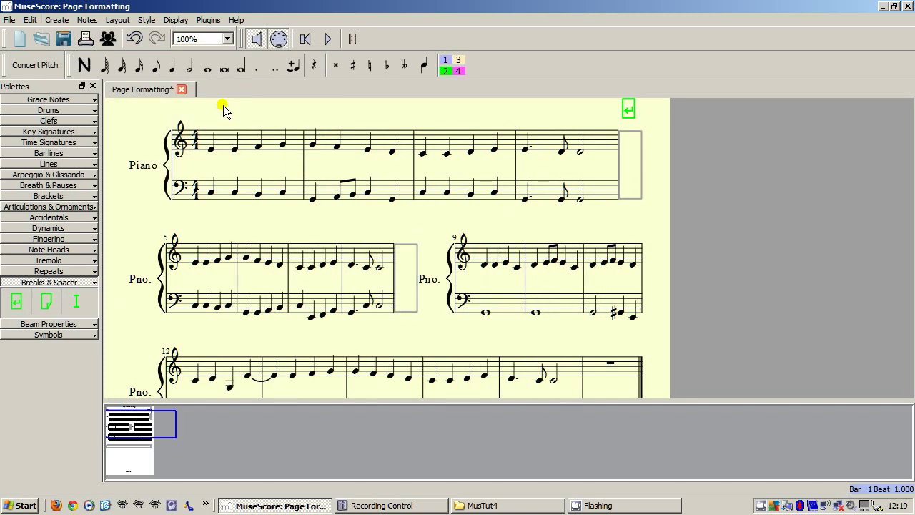
drag(68, 304, 407, 286)
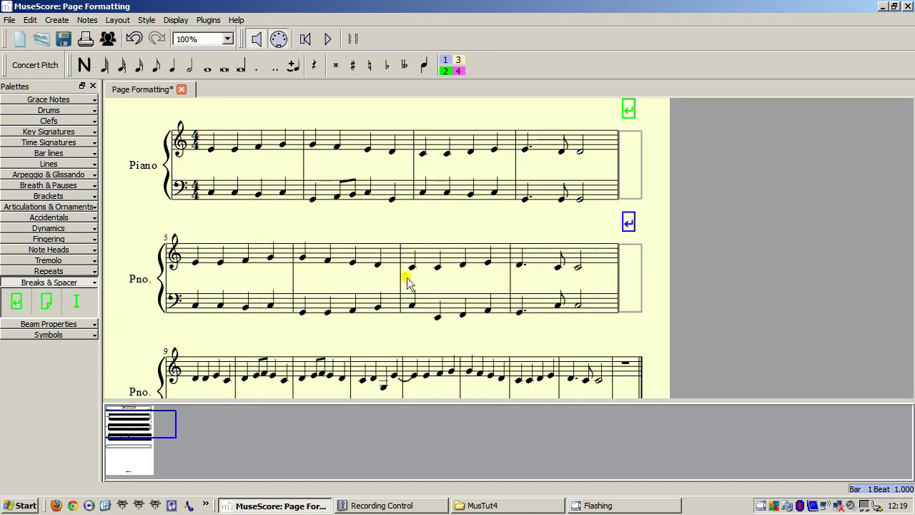
Step: Insert a horizontal frame before bar 13 in the third system and put a line break on that frame
scroll(409, 284, down, 3)
click(419, 274)
click(424, 274)
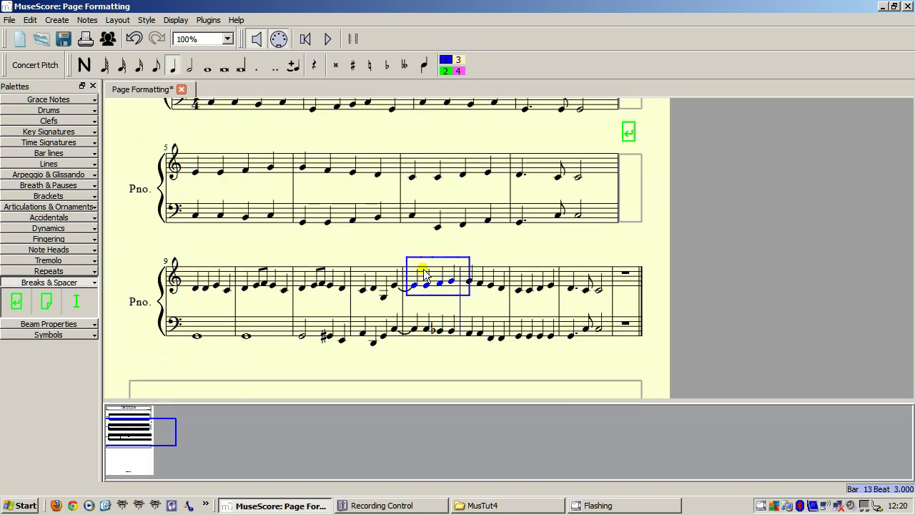
click(57, 19)
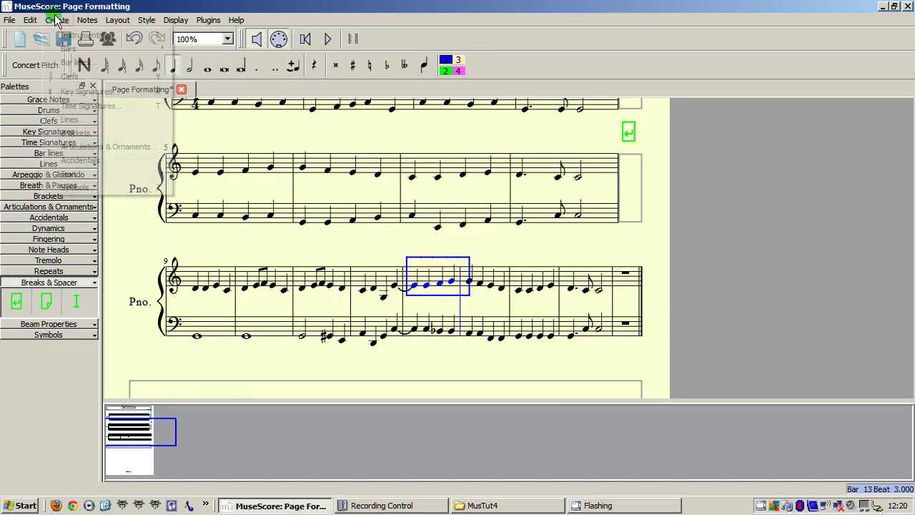
mouse_move(81, 53)
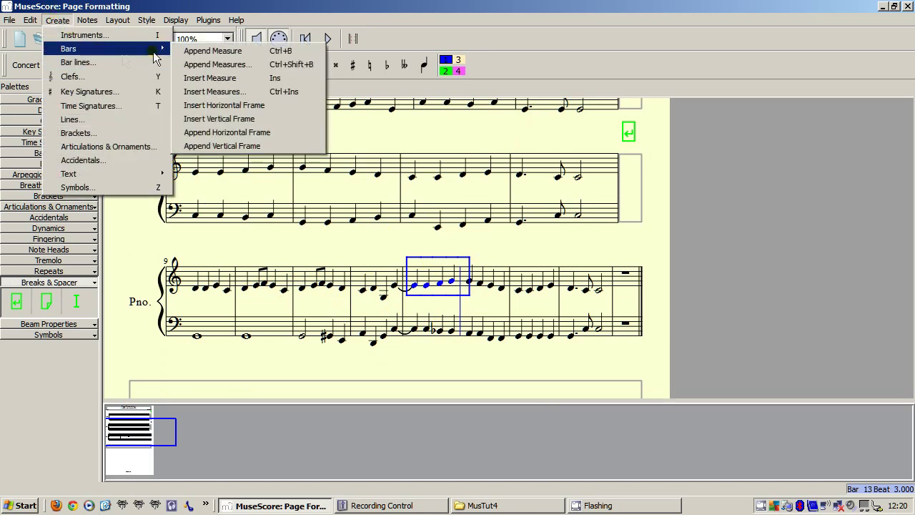
click(232, 105)
drag(16, 297, 411, 310)
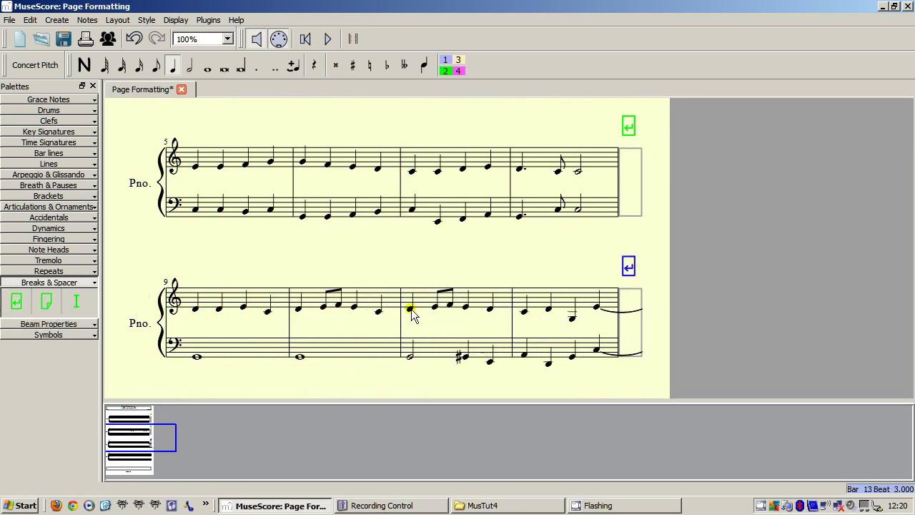
Step: Insert a horizontal frame before the empty bar 17 and put a line break on that frame
scroll(413, 302, down, 3)
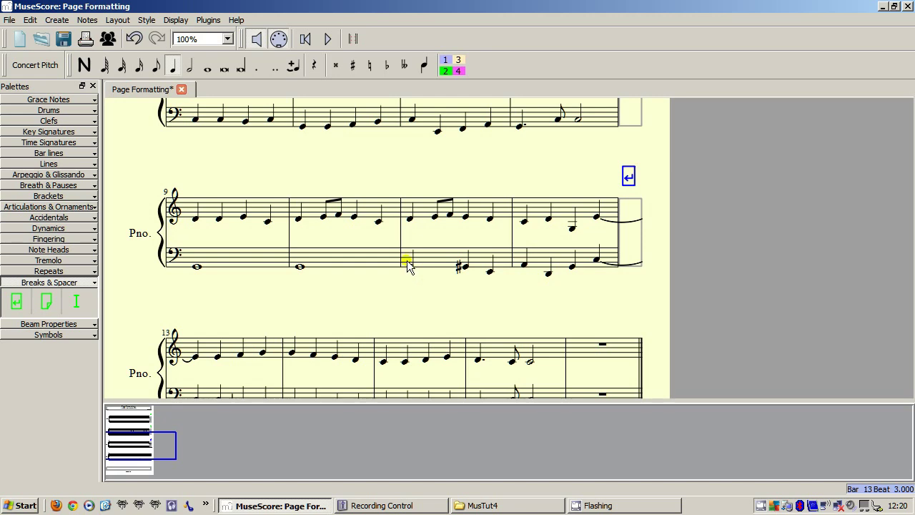
scroll(408, 257, down, 1)
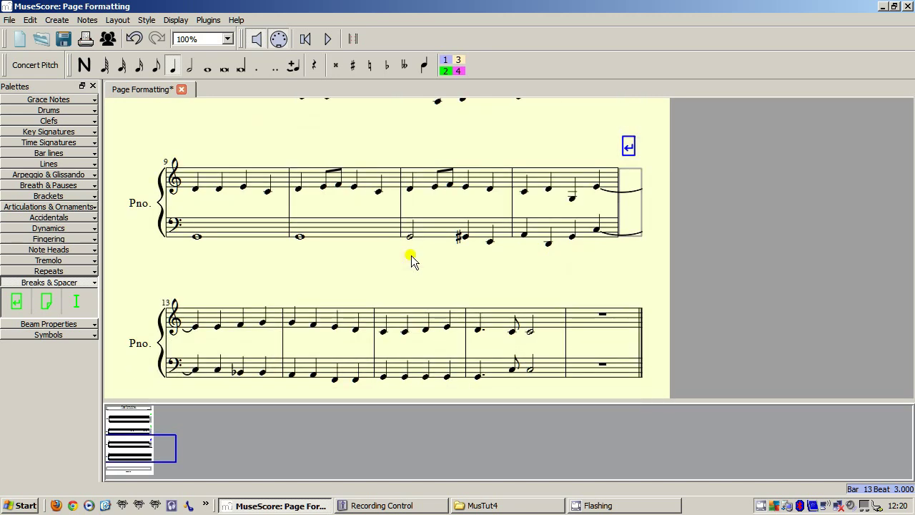
scroll(412, 258, down, 1)
click(579, 286)
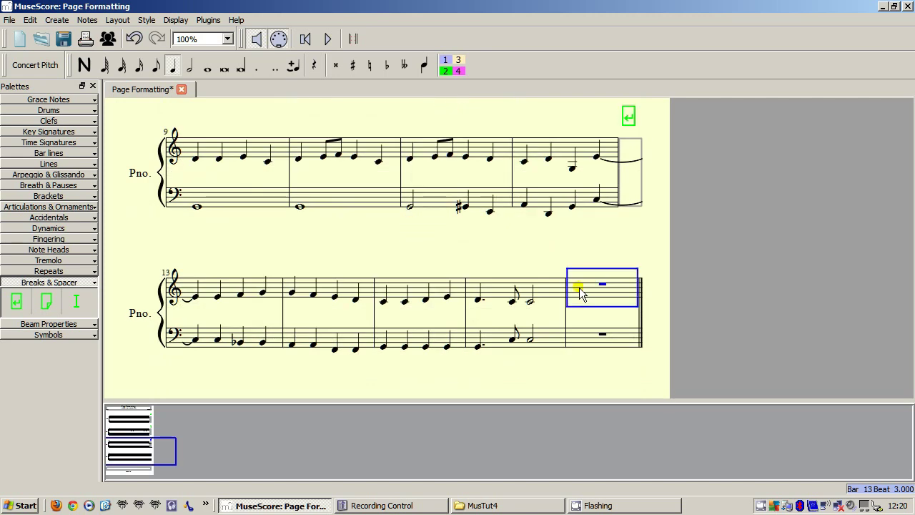
click(57, 20)
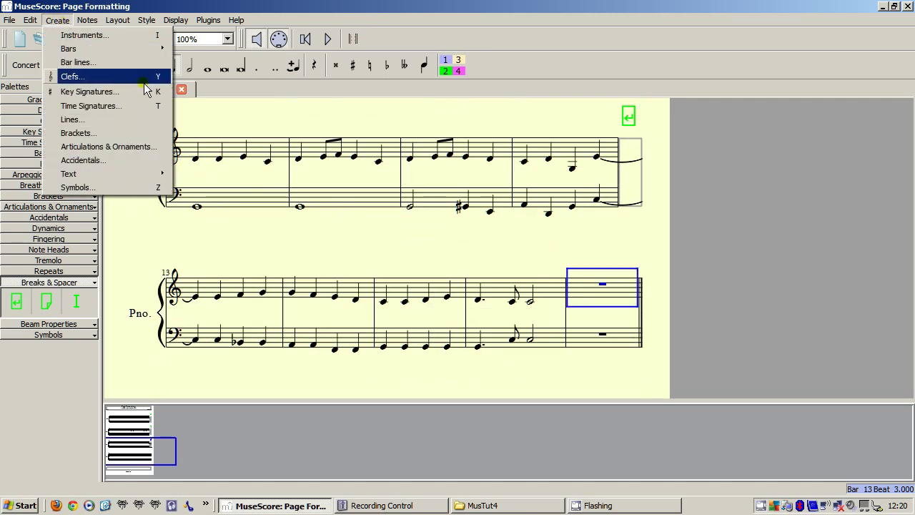
mouse_move(143, 49)
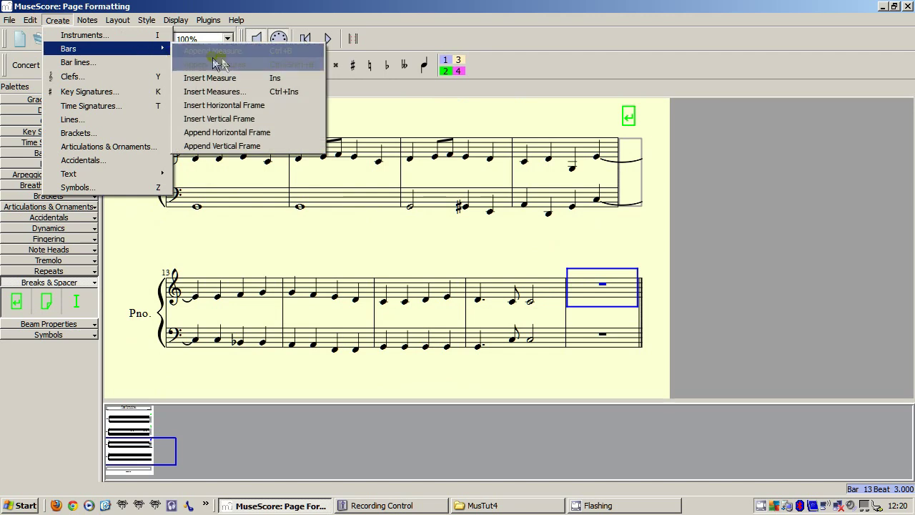
click(238, 106)
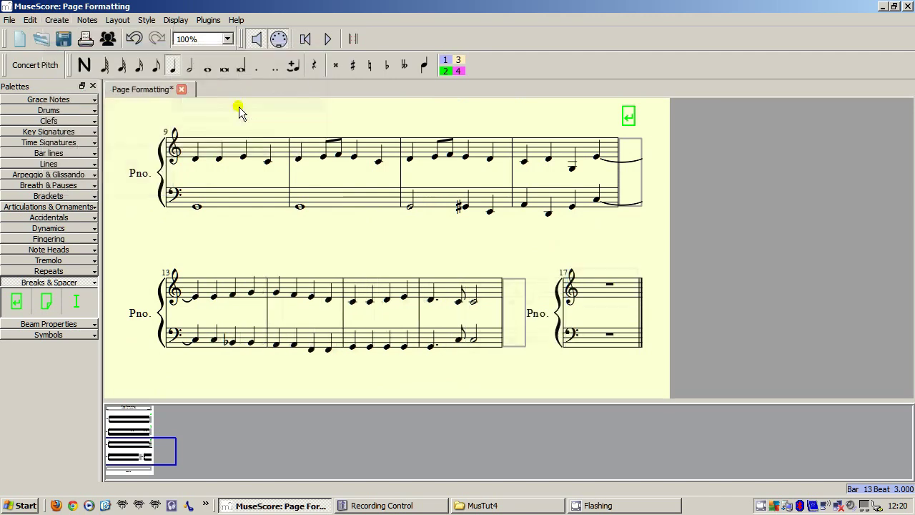
scroll(214, 143, down, 2)
drag(16, 302, 512, 201)
Step: Delete the empty bar 17 at the end of the score
click(347, 241)
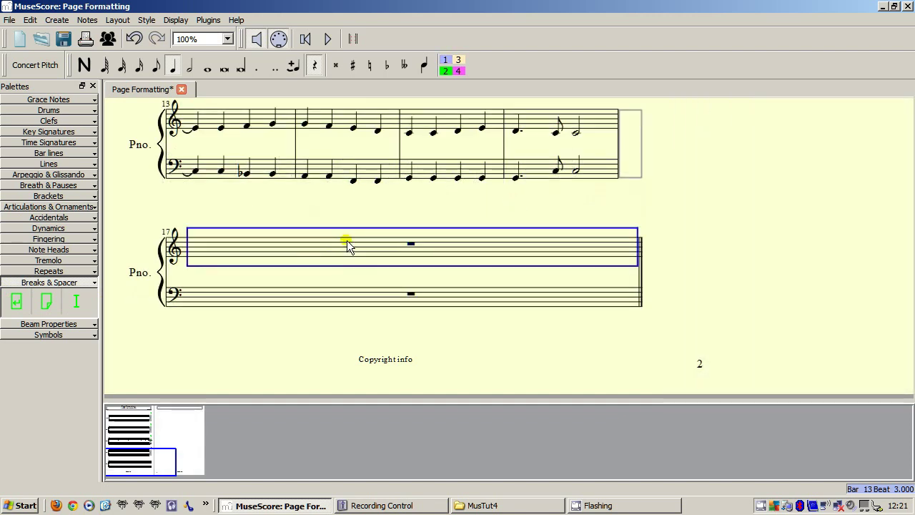
key(ctrl+Delete)
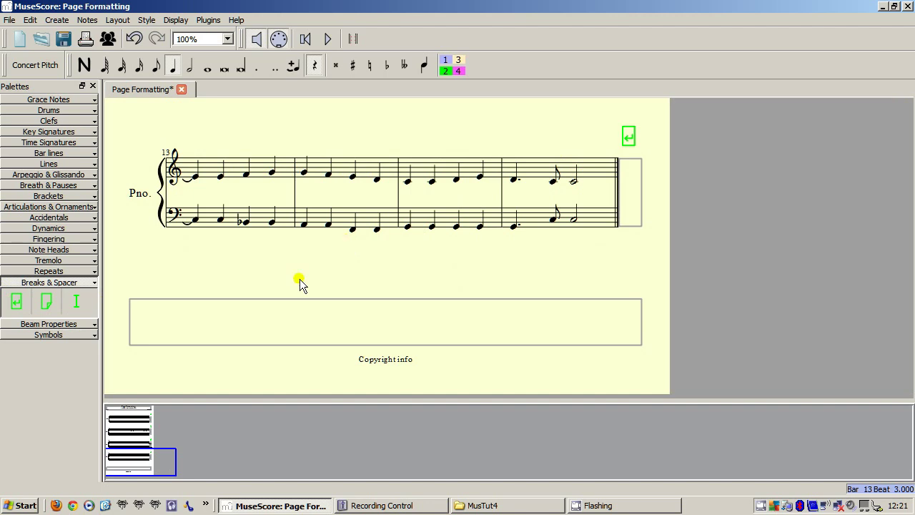
Step: Insert a horizontal frame before bar 1, at the start of the first system
scroll(276, 261, up, 4)
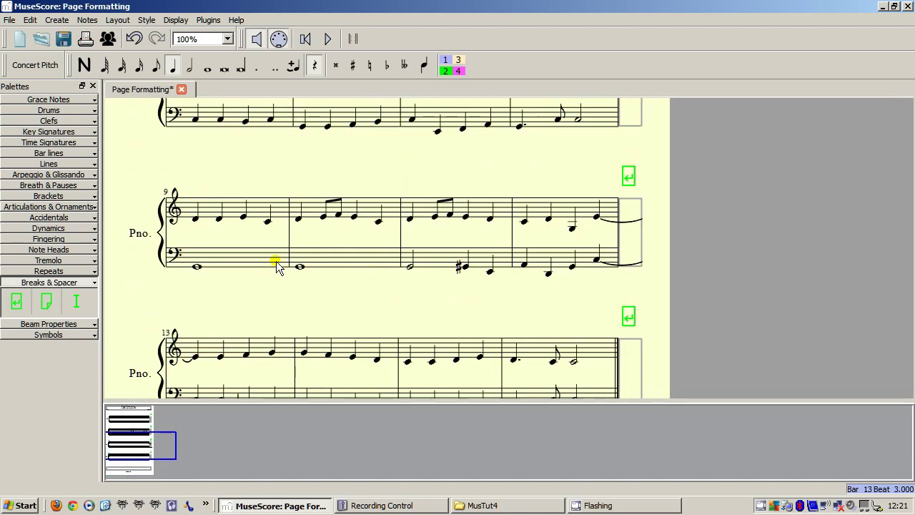
scroll(276, 261, up, 7)
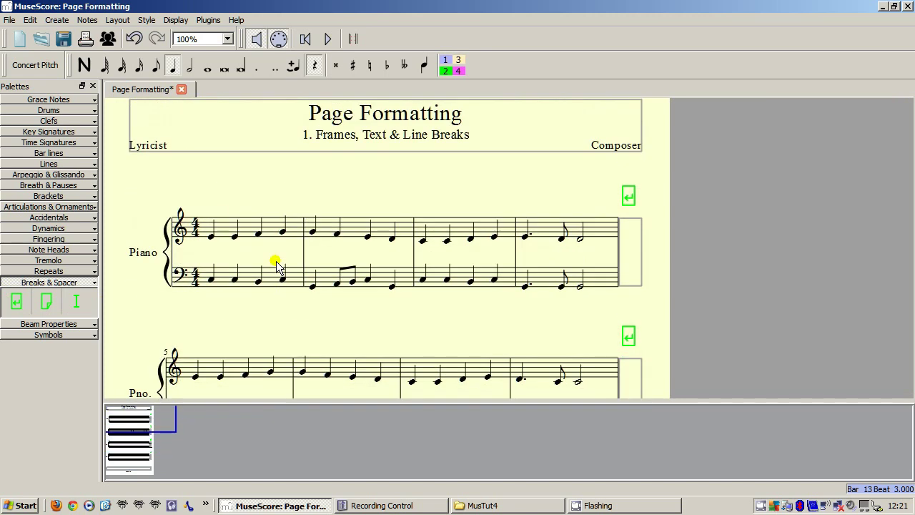
click(229, 230)
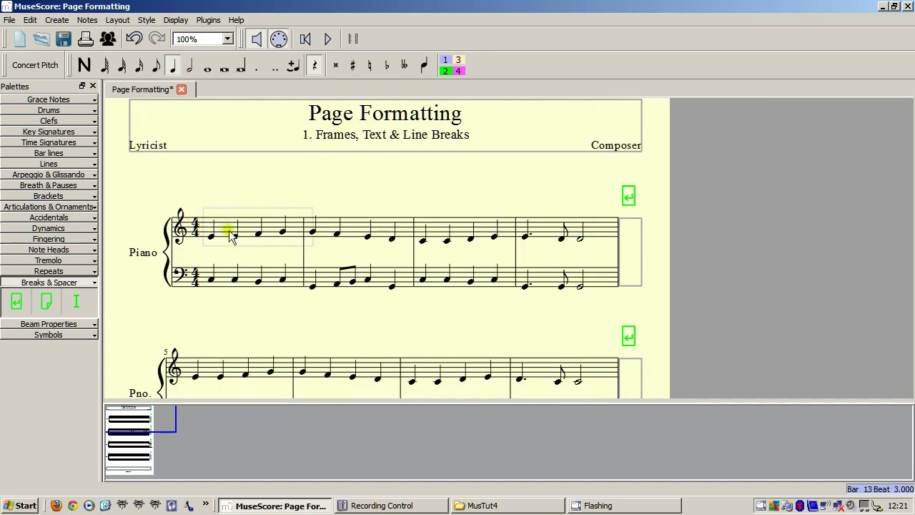
click(65, 21)
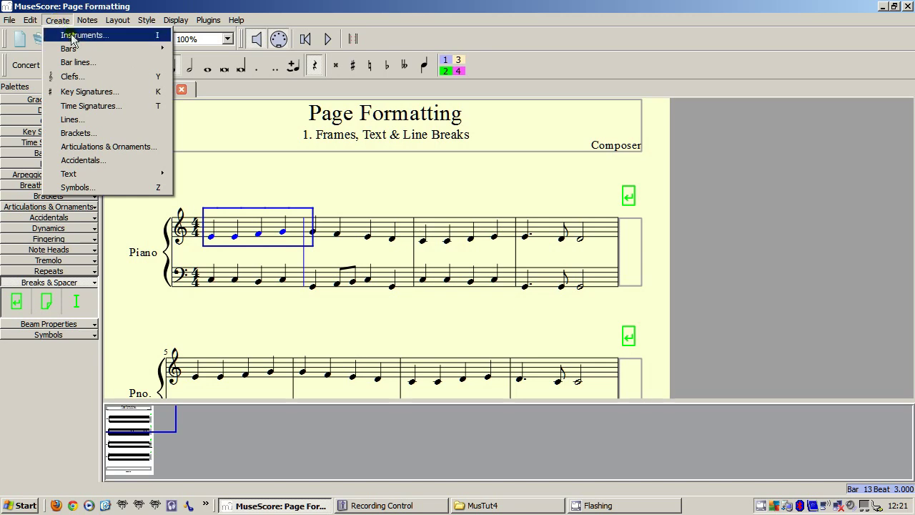
mouse_move(81, 48)
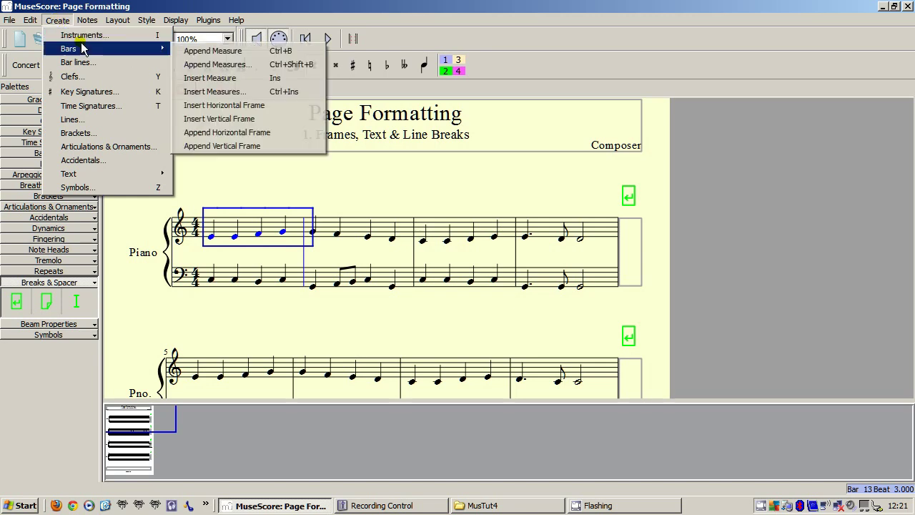
click(233, 105)
Step: Insert a horizontal frame before bar 5, at the start of the second system
scroll(207, 228, down, 2)
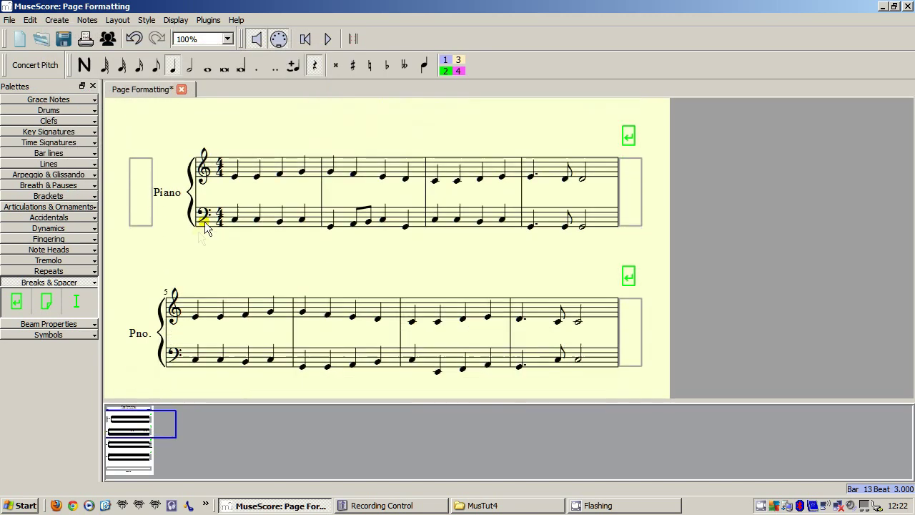
click(205, 315)
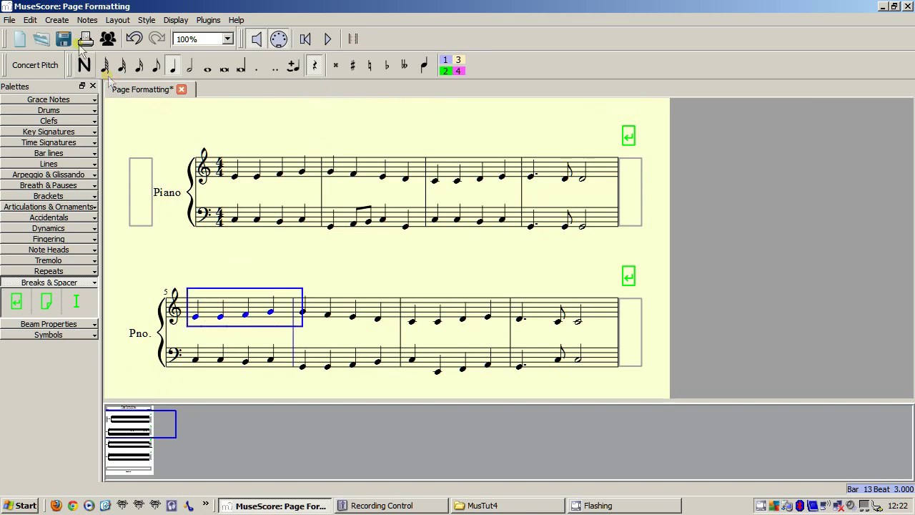
click(72, 22)
mouse_move(80, 49)
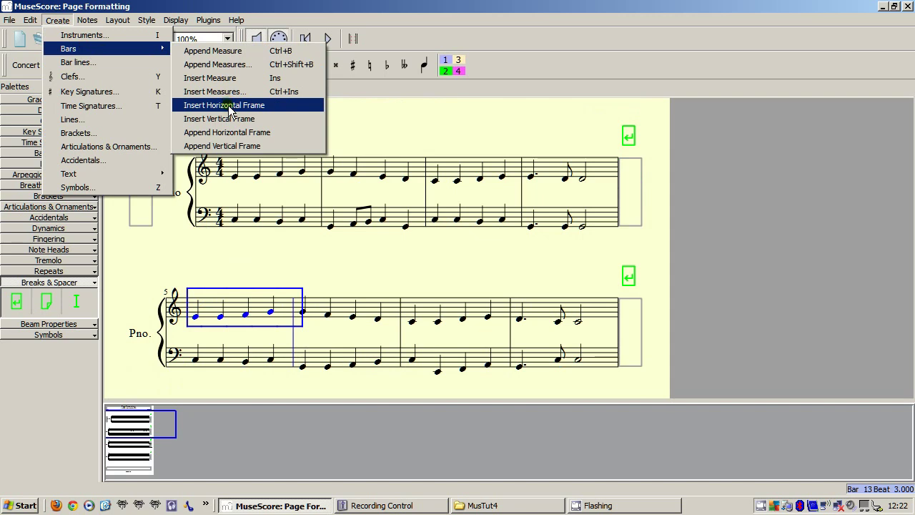
click(229, 109)
Step: Insert a horizontal frame before bar 9, at the start of the third system
scroll(260, 226, down, 3)
click(207, 299)
click(63, 22)
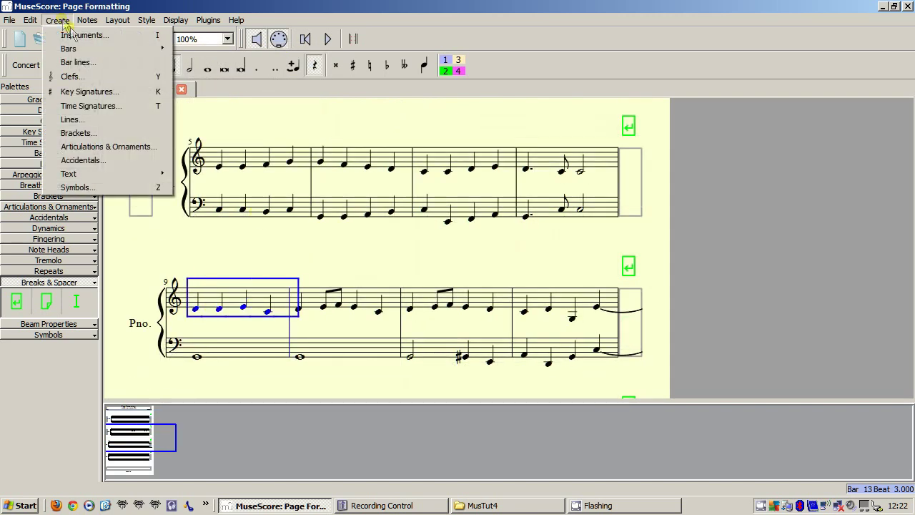
mouse_move(114, 48)
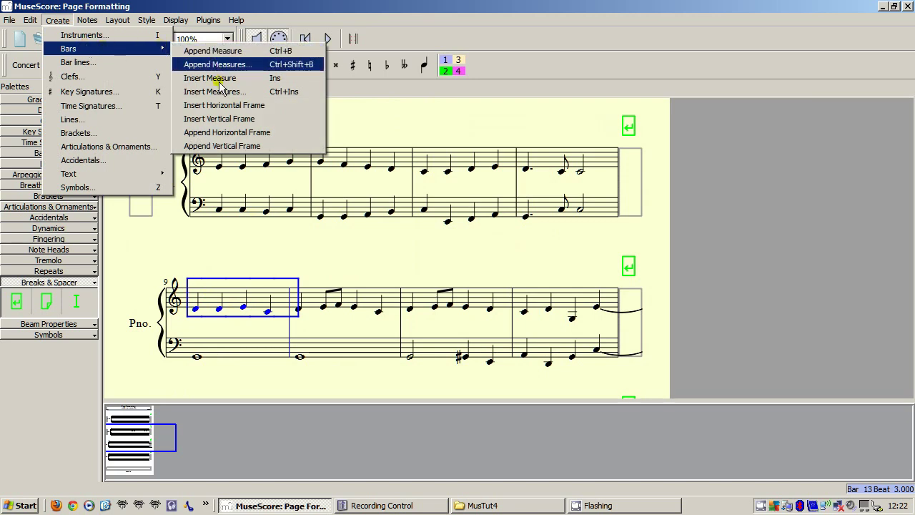
click(219, 108)
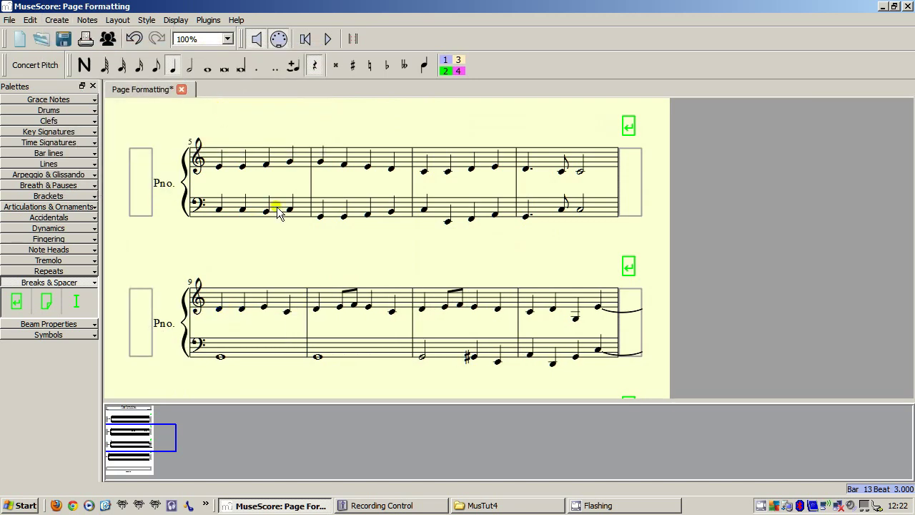
Step: Insert a horizontal frame before bar 13, at the start of the fourth system
scroll(276, 207, down, 5)
click(227, 258)
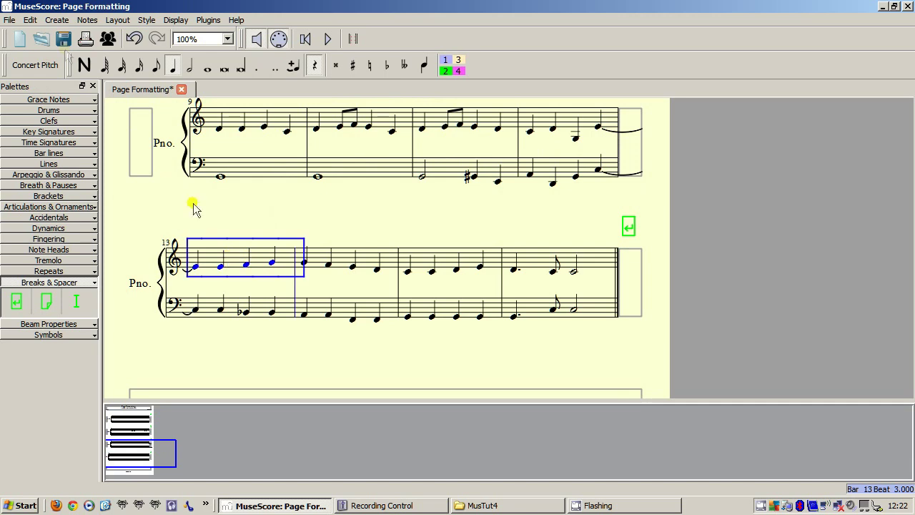
click(57, 20)
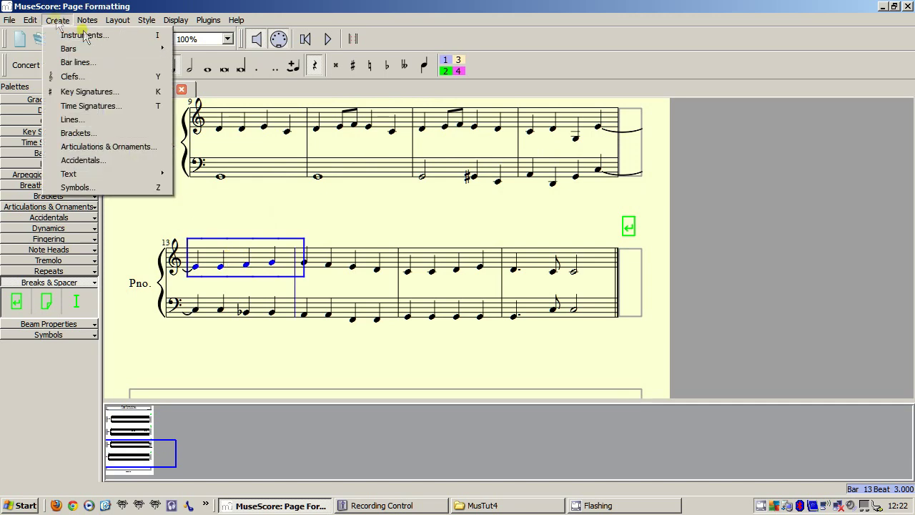
mouse_move(113, 50)
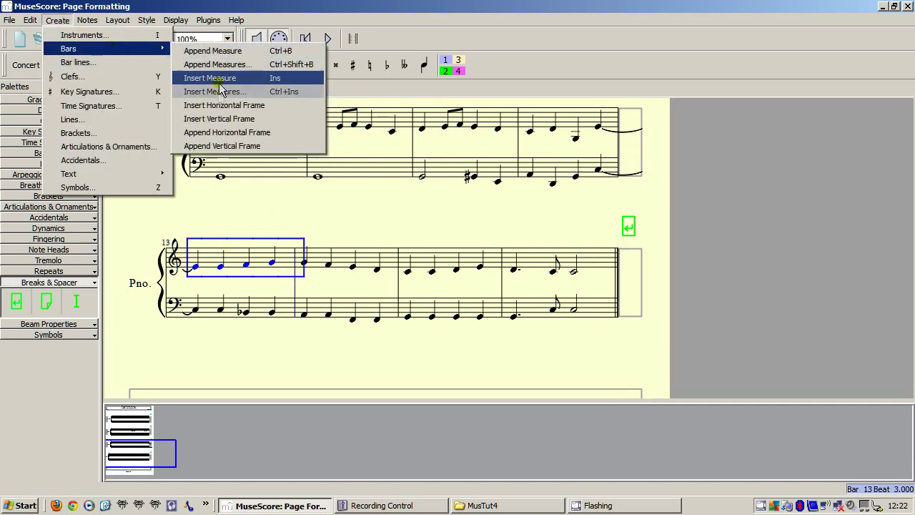
click(219, 107)
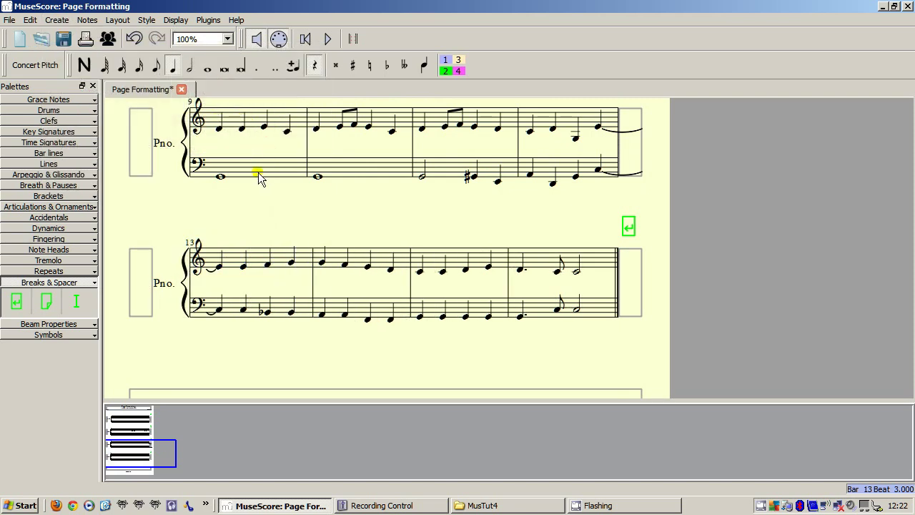
Step: Widen the horizontal frame at the start of the first system to about twice its width, indenting the system
scroll(260, 177, up, 3)
scroll(259, 175, up, 4)
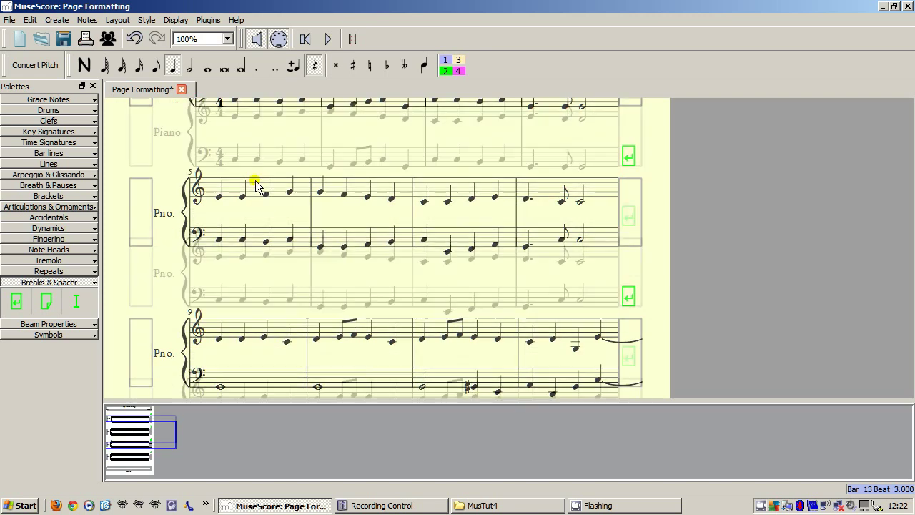
double_click(147, 164)
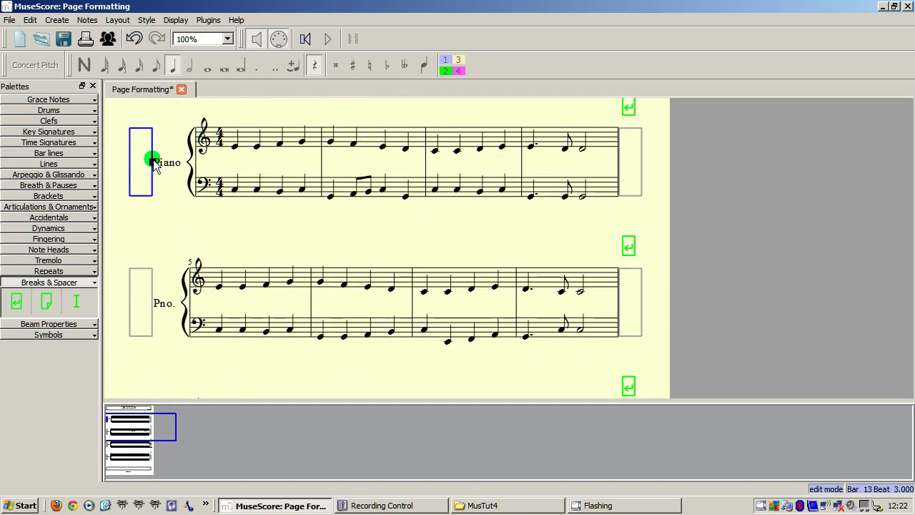
drag(154, 162, 176, 162)
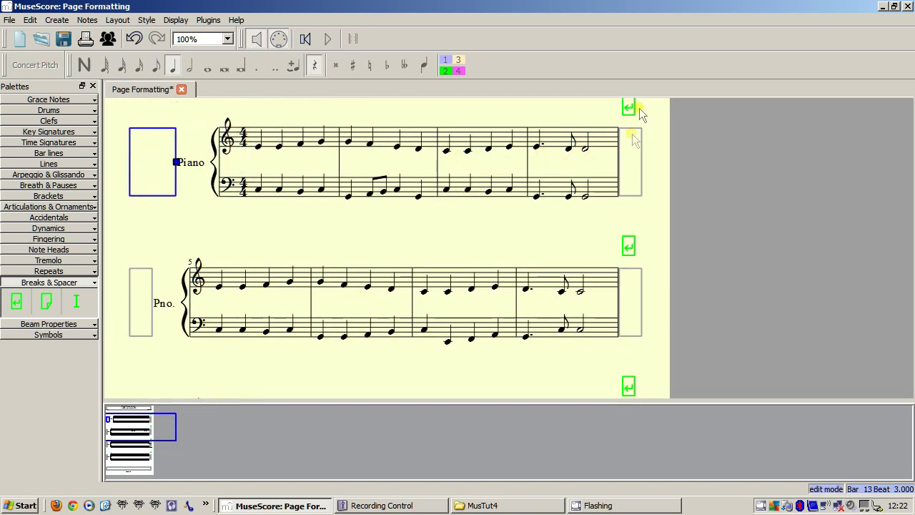
Step: Widen the end frame of the first system to about 2.5 times its width, and both frames of the second system to about match the first's
double_click(634, 158)
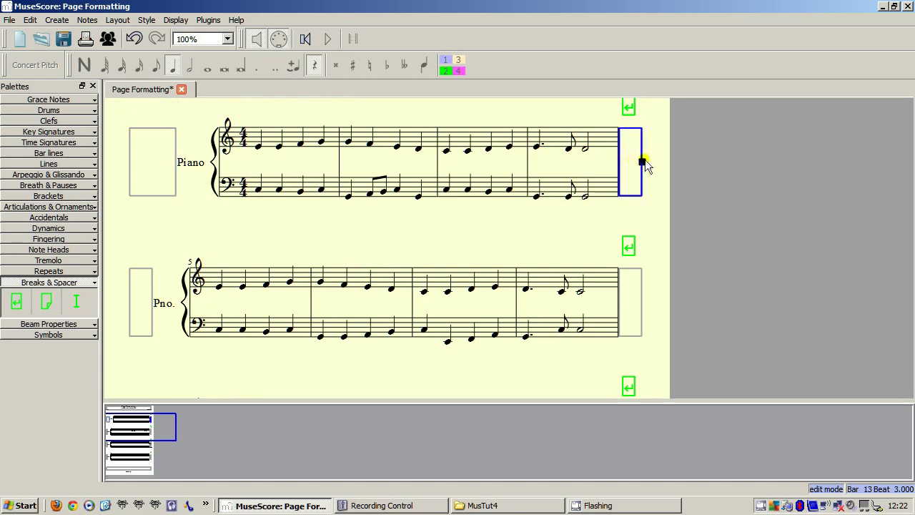
drag(644, 162, 677, 164)
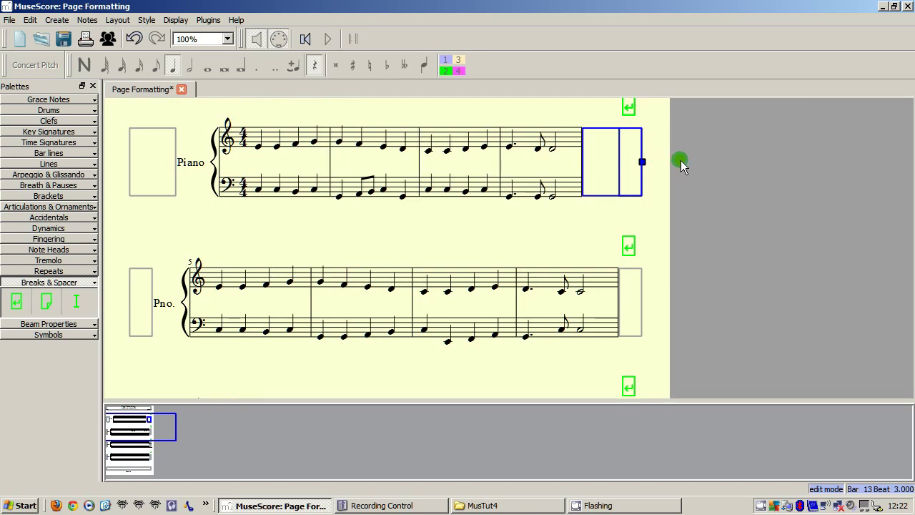
double_click(140, 317)
drag(150, 301, 175, 301)
double_click(628, 310)
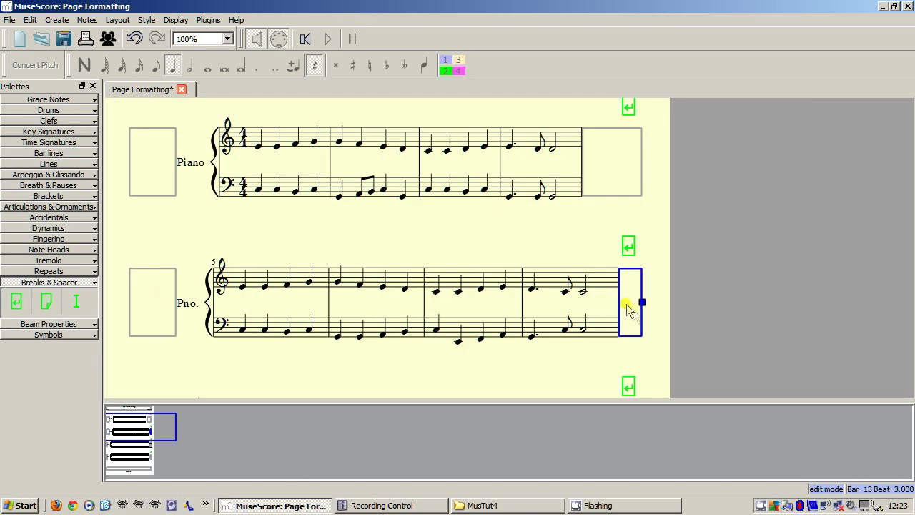
drag(642, 302, 679, 304)
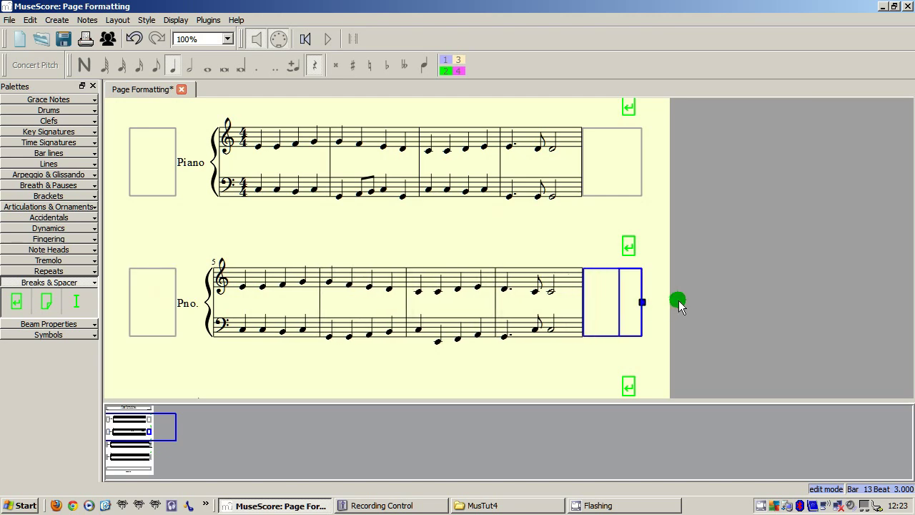
click(450, 381)
Step: Widen the third system's horizontal frames, making the starting one about twice and the ending one about 2.4 times as wide
scroll(422, 296, down, 3)
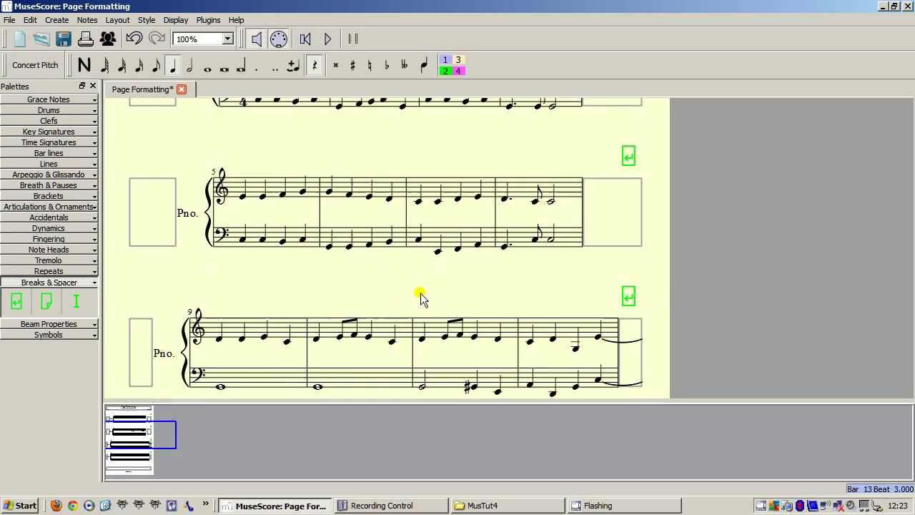
double_click(147, 349)
drag(153, 351, 191, 352)
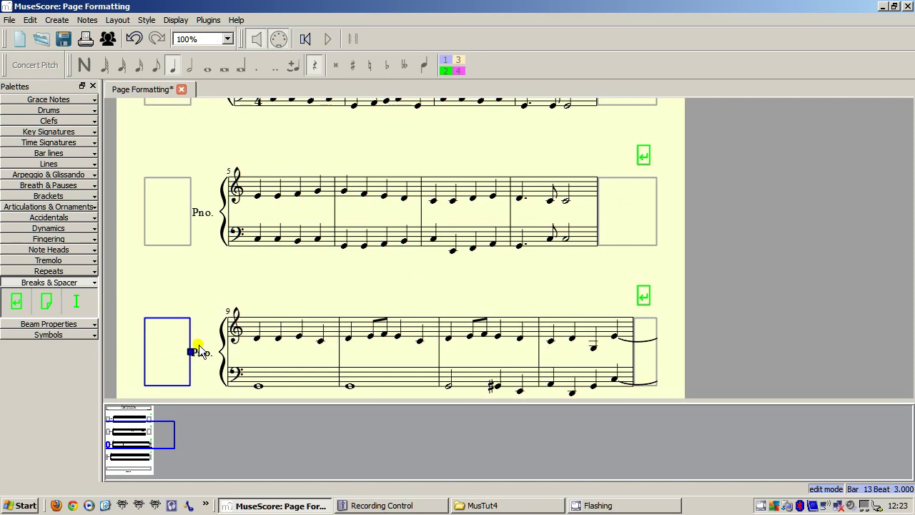
double_click(643, 354)
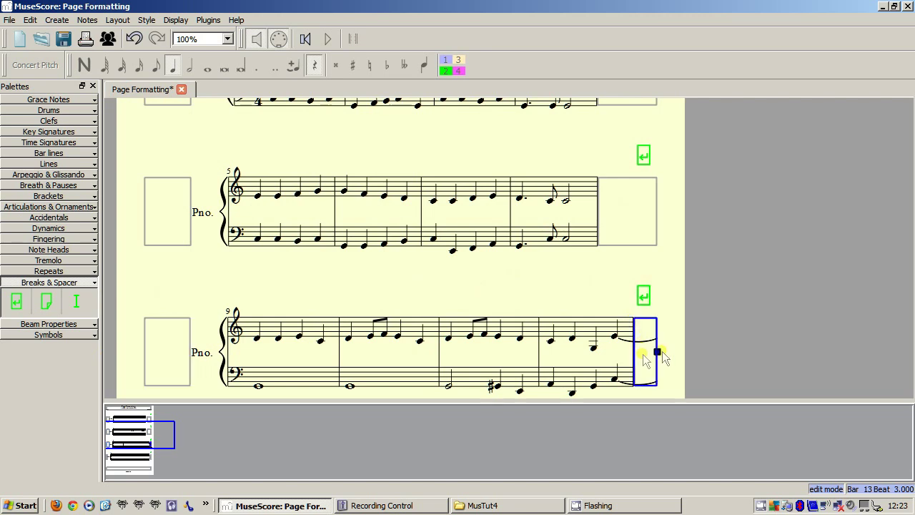
drag(658, 352, 690, 351)
Step: Widen the fourth system's horizontal frames at its start and end, each to slightly more than twice its width
scroll(464, 270, down, 5)
click(159, 283)
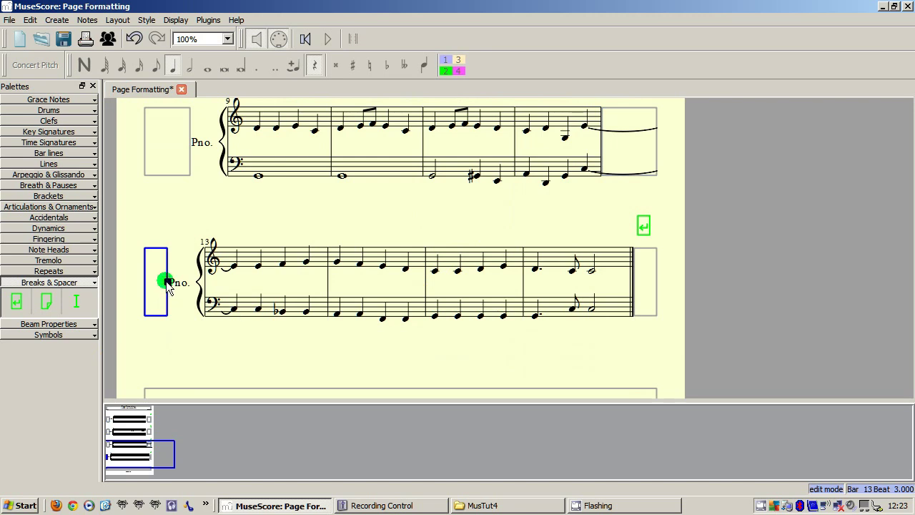
drag(166, 281, 191, 280)
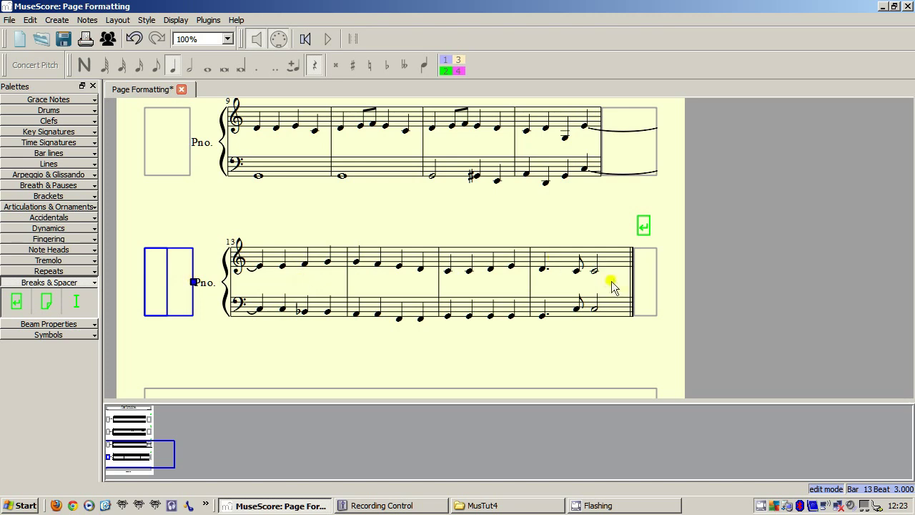
click(648, 285)
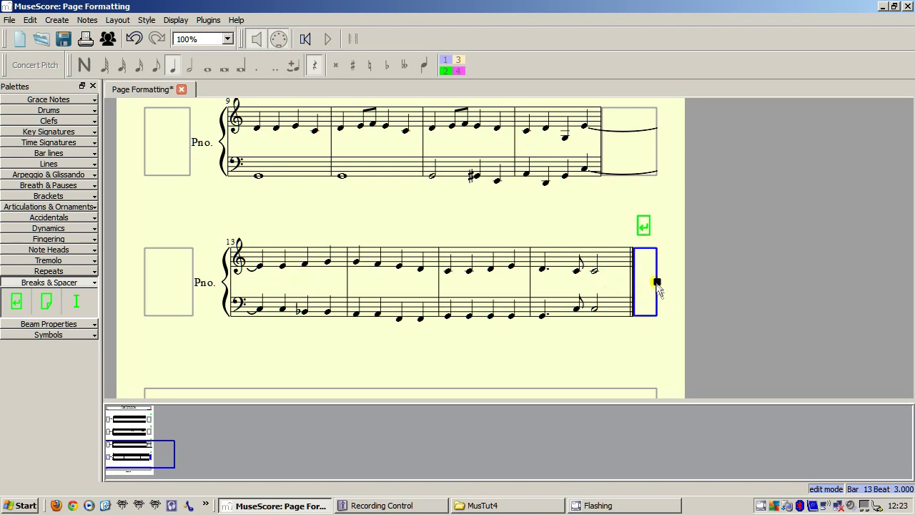
drag(657, 283, 685, 284)
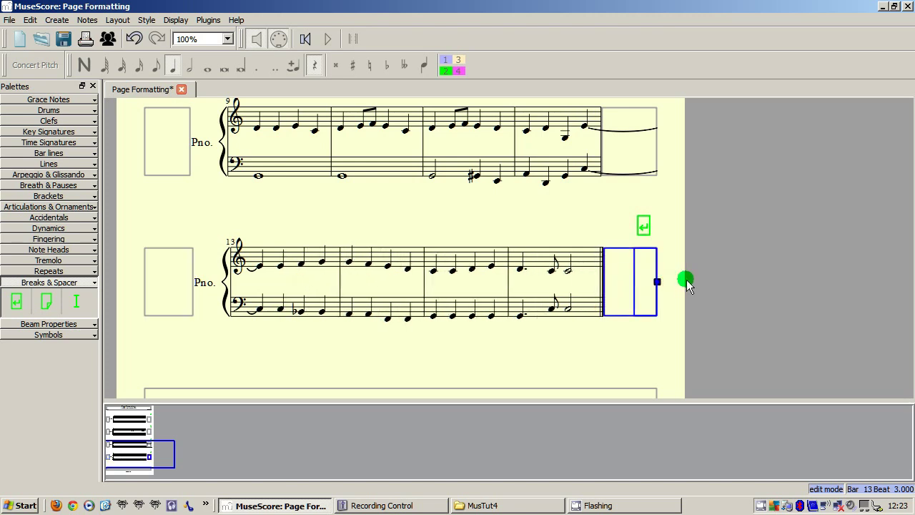
key(Escape)
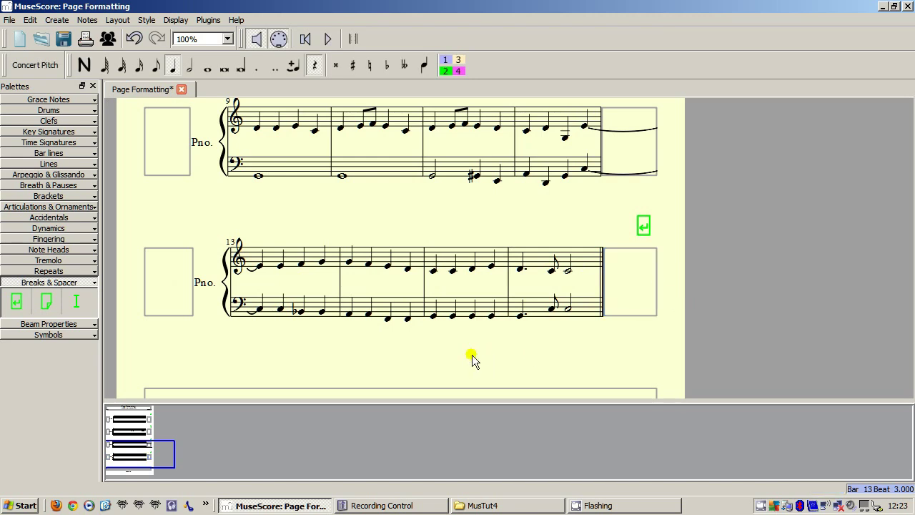
Step: Enlarge the vertical frame above the copyright text to about three times its height
scroll(472, 355, down, 3)
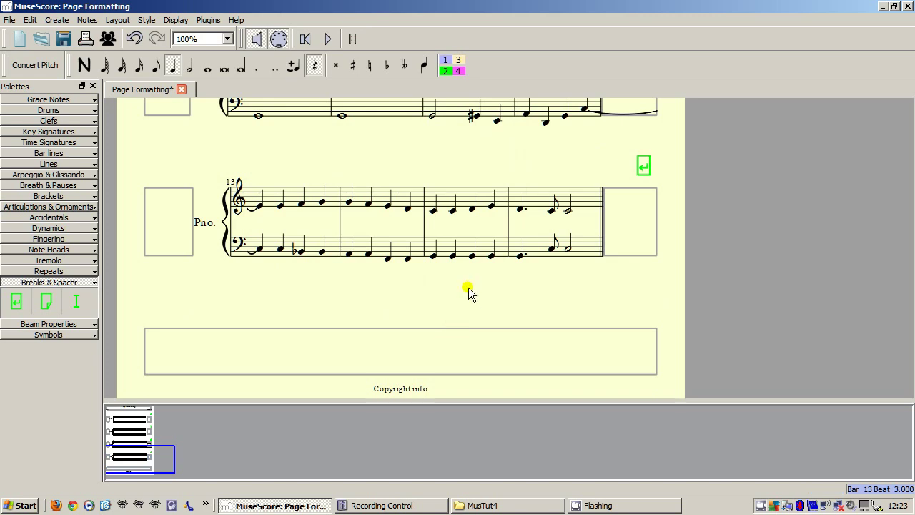
scroll(468, 287, down, 1)
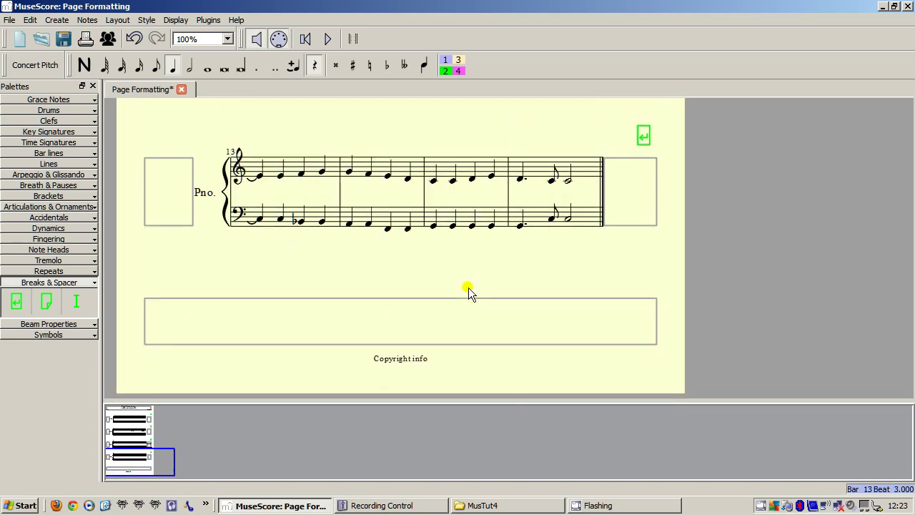
double_click(419, 312)
drag(400, 344, 397, 407)
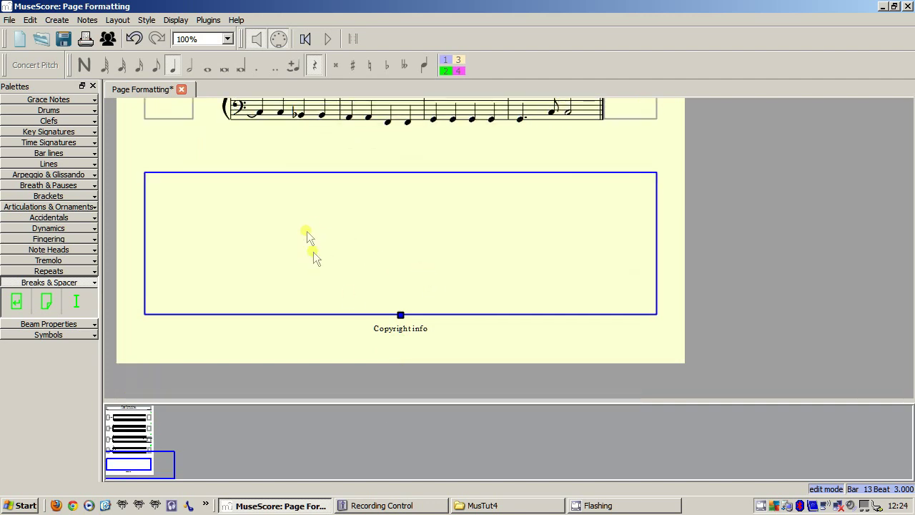
click(285, 336)
Step: Insert a horizontal frame inside the enlarged vertical frame below the last system
click(269, 230)
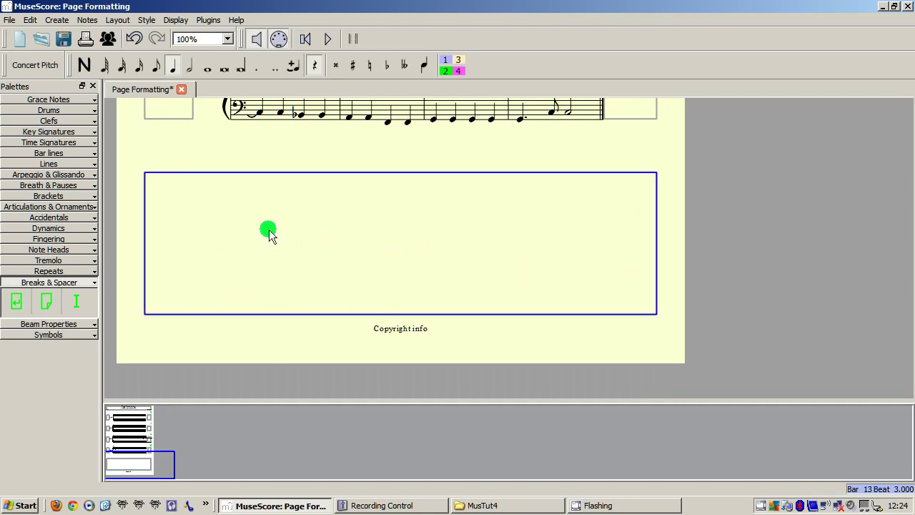
right_click(269, 230)
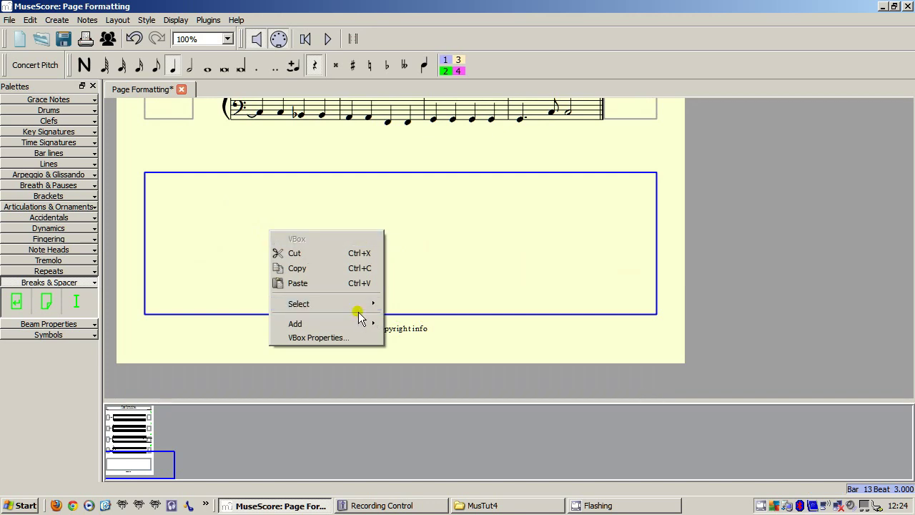
mouse_move(360, 320)
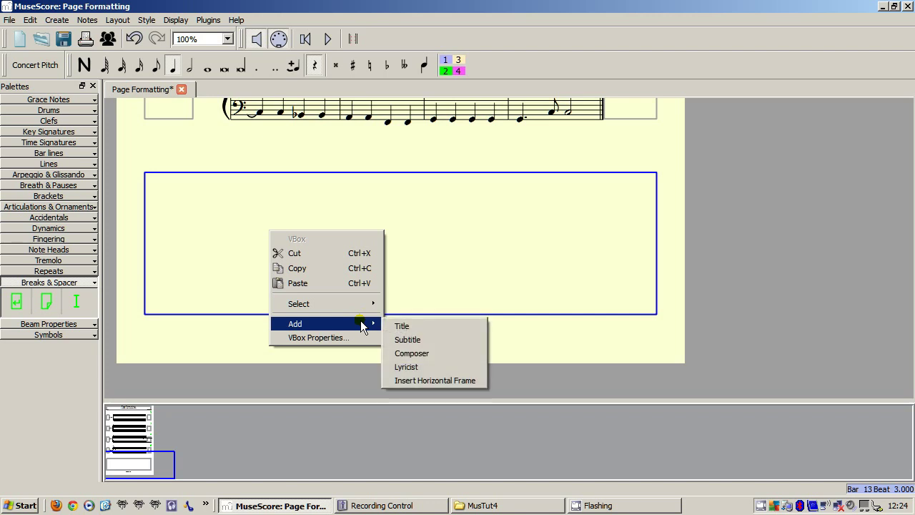
click(427, 381)
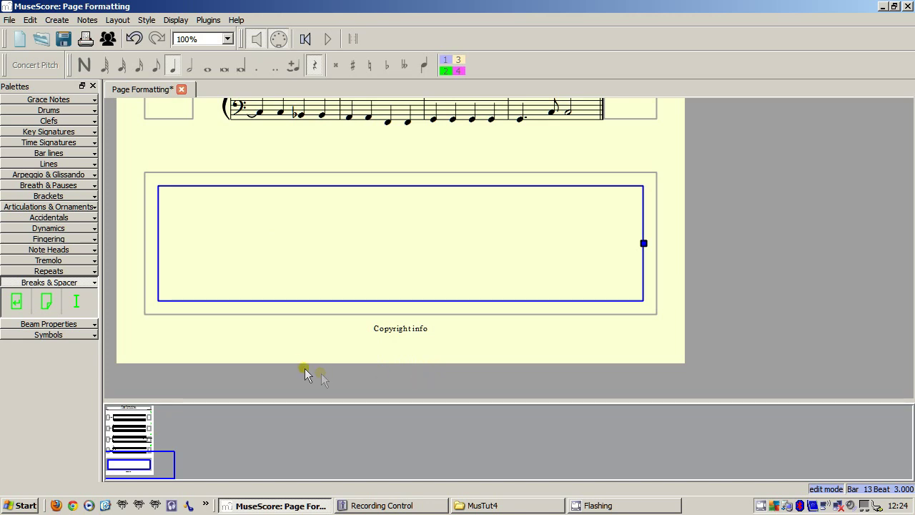
click(241, 340)
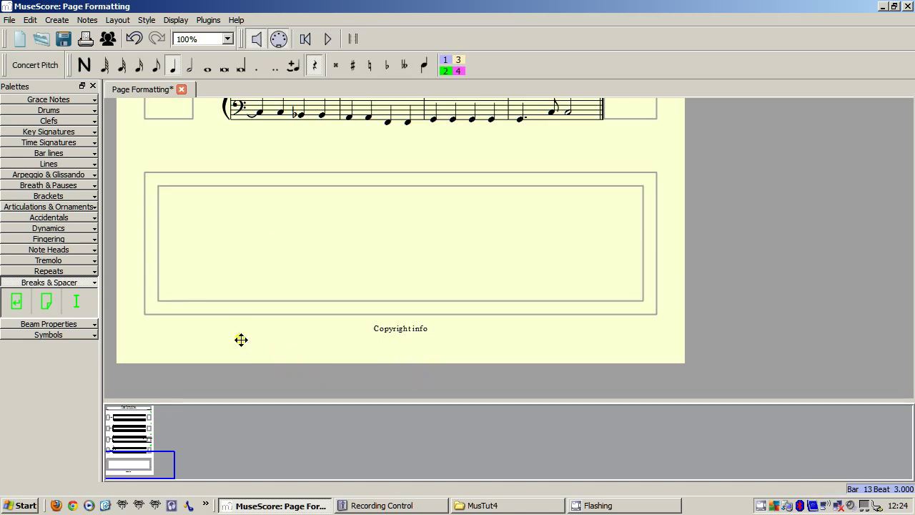
Step: Add frame text to the inner horizontal frame and paste in all eight verse lines copied from OdeToJoy.txt in TED Notepad
right_click(201, 202)
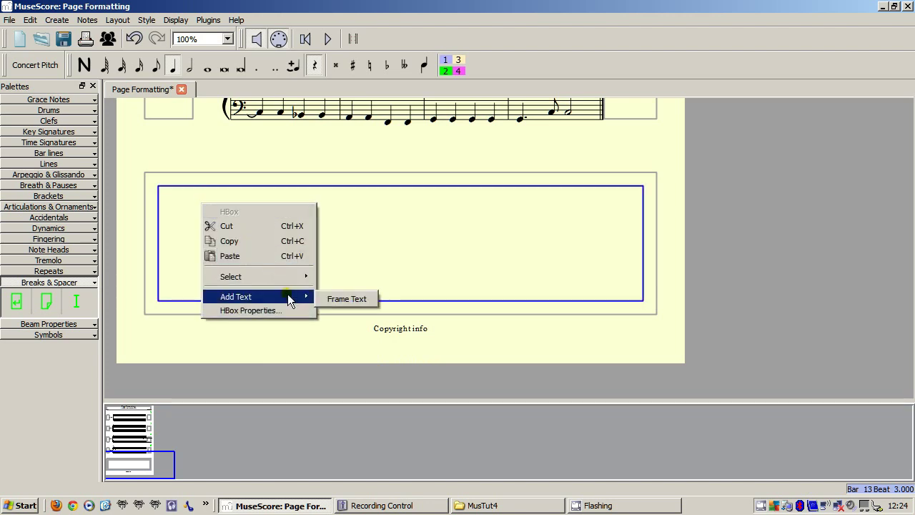
click(348, 299)
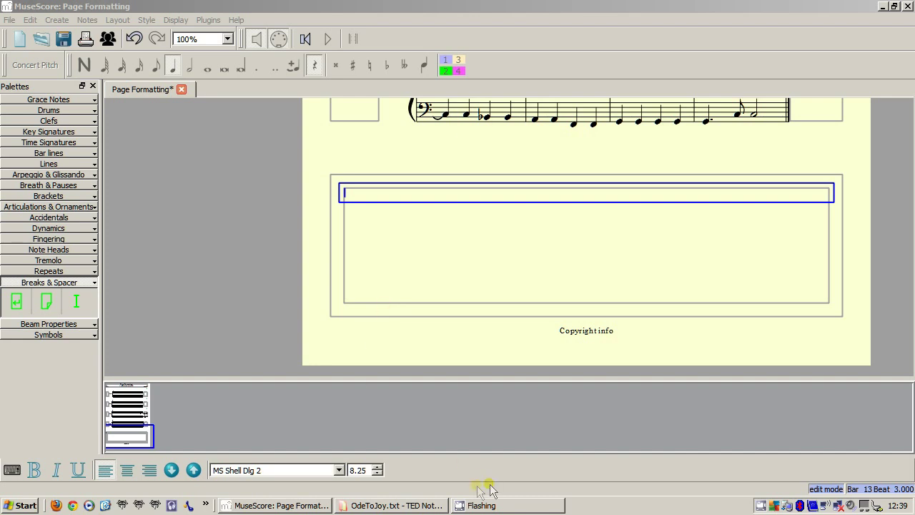
click(399, 506)
drag(71, 102, 238, 277)
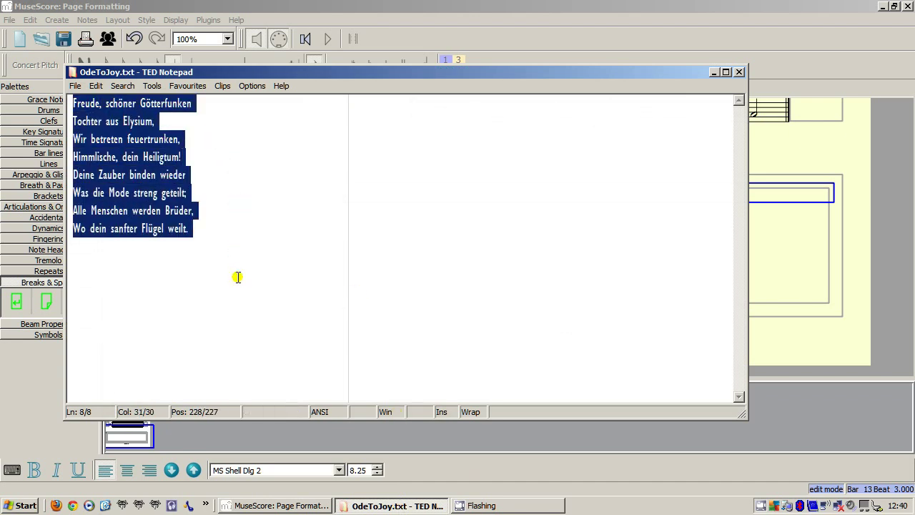
key(ctrl+c)
key(alt+Tab)
key(ctrl+v)
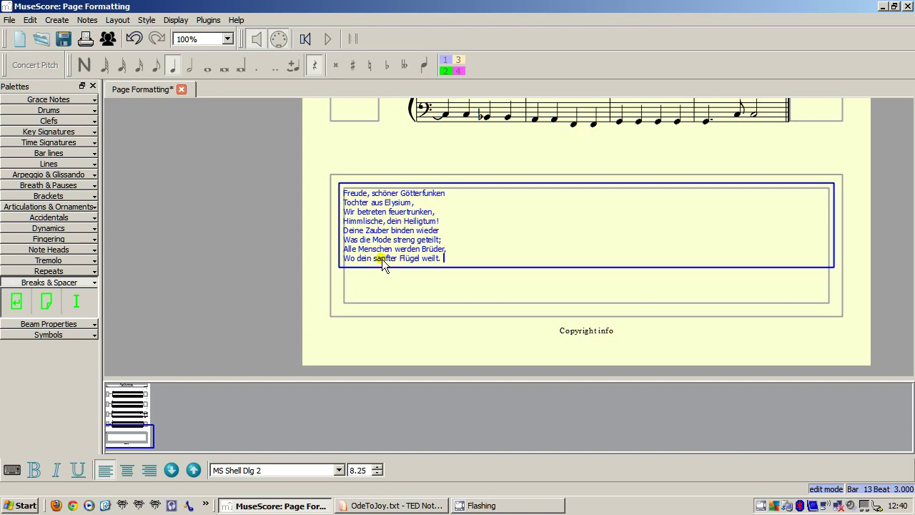
Step: Format the entire pasted verse in Calibri at size 11.25 and finish editing the text
key(ctrl+a)
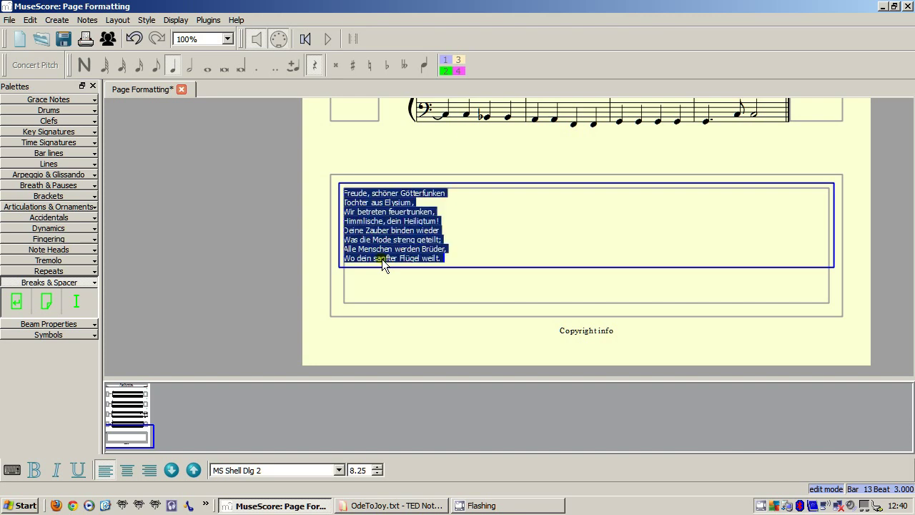
click(341, 470)
scroll(327, 429, down, 15)
scroll(329, 396, up, 15)
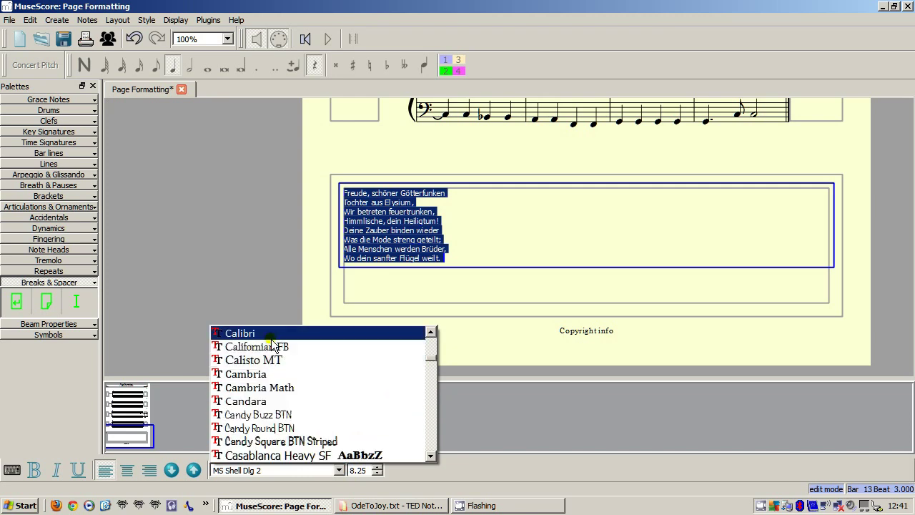
click(272, 337)
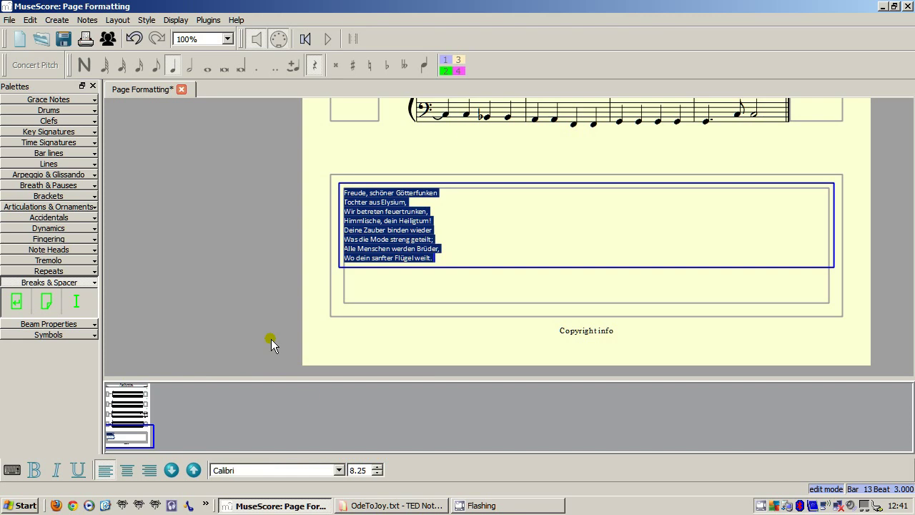
click(378, 466)
click(378, 466)
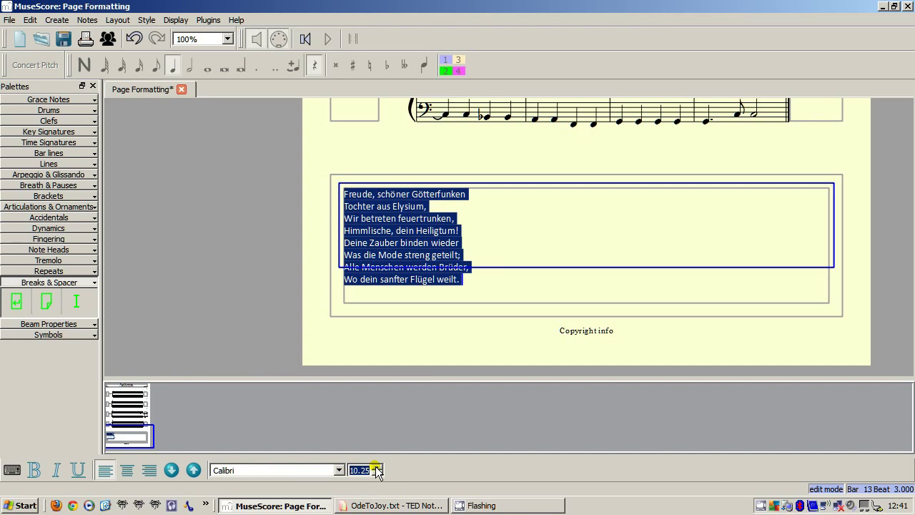
click(378, 466)
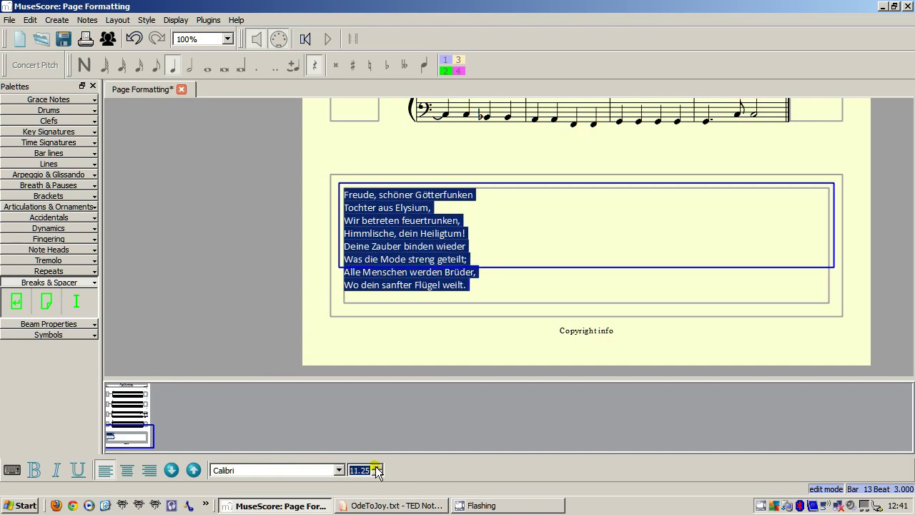
click(385, 351)
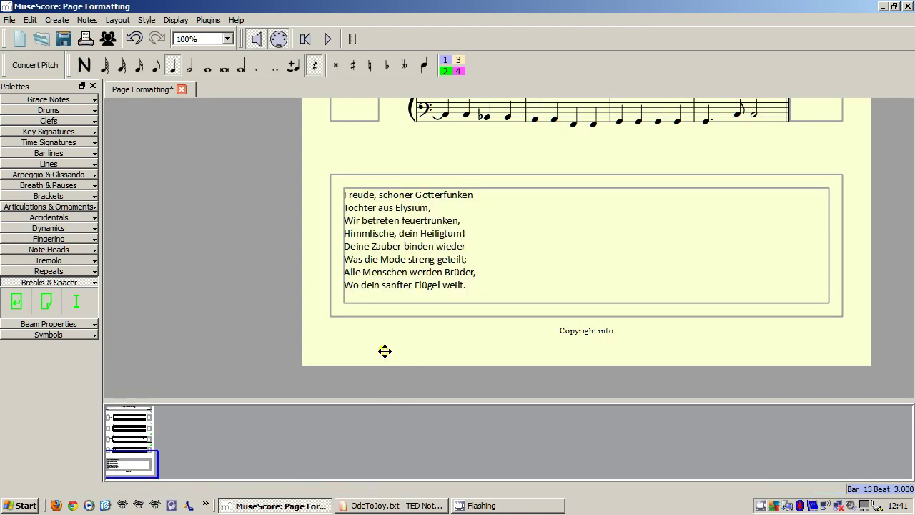